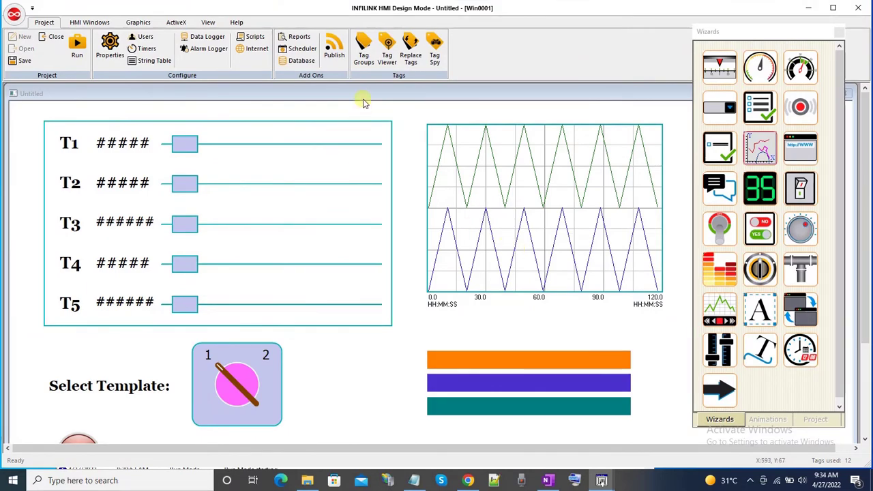
- Inspect the properties of the SendEmails tag in the MemGrp tag group, leaving them as they are
click(365, 58)
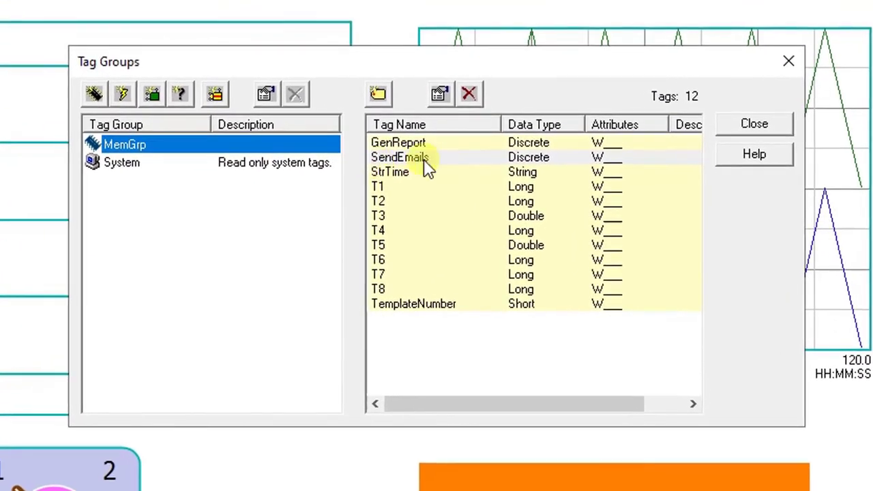
double_click(436, 164)
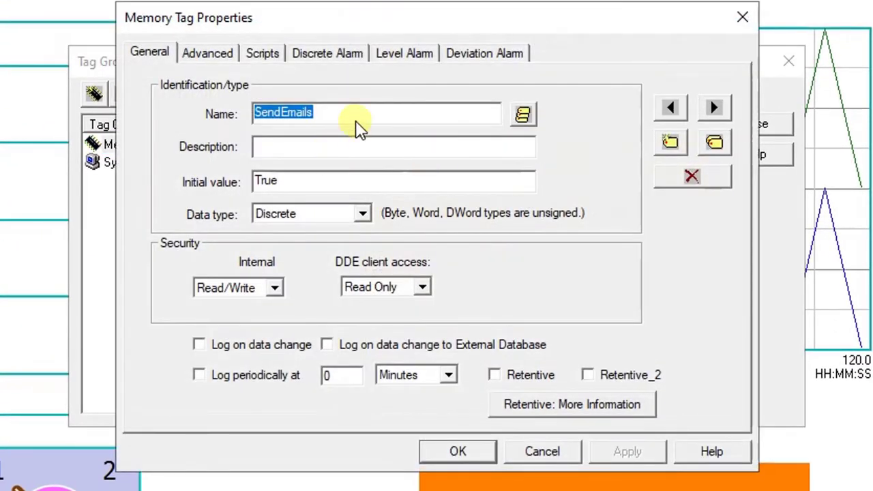
click(364, 110)
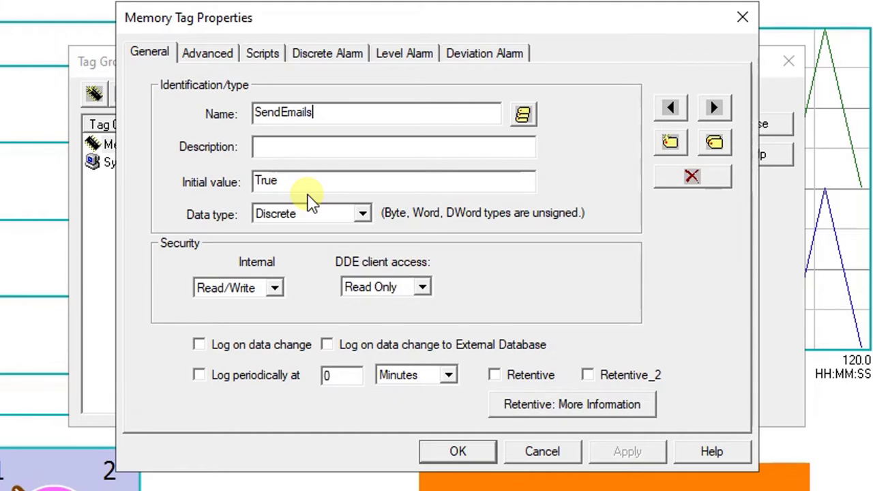
click(544, 454)
click(752, 127)
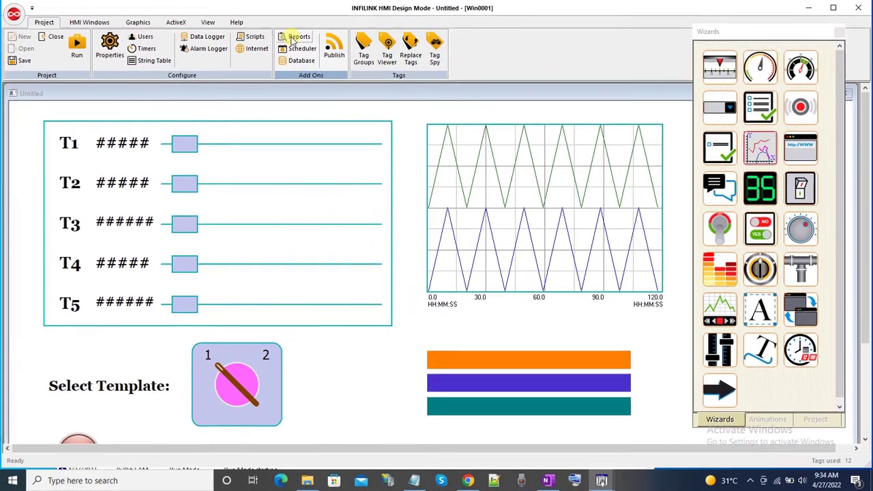
- Enable email sending for Report_1 through Gmail, with subject "Email From Infilink" and the recipient's name and e-mail address
click(248, 0)
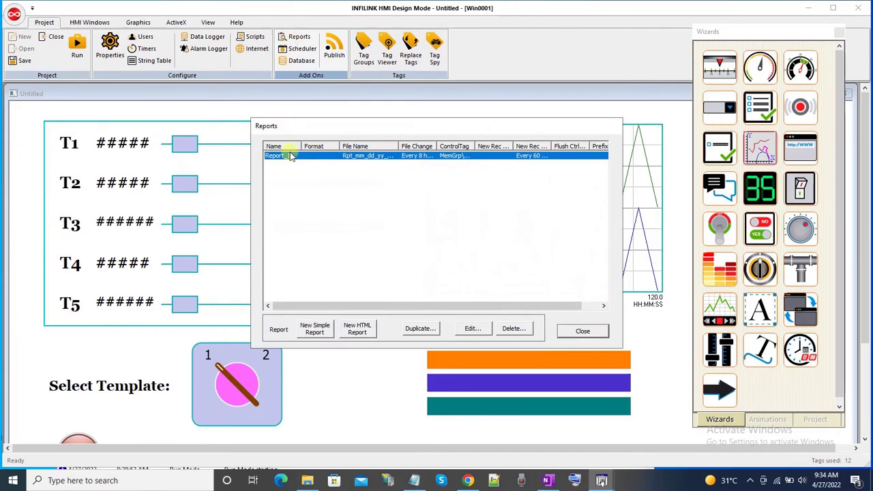
click(292, 157)
double_click(292, 157)
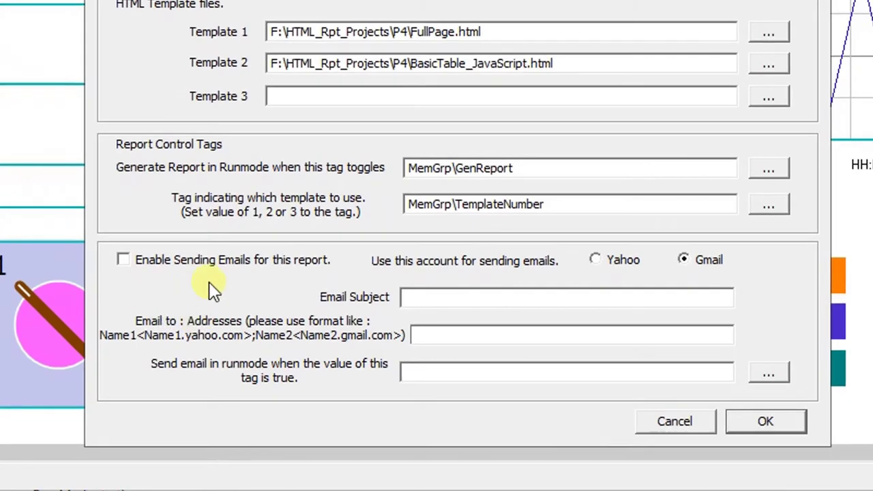
click(152, 261)
click(707, 263)
click(517, 299)
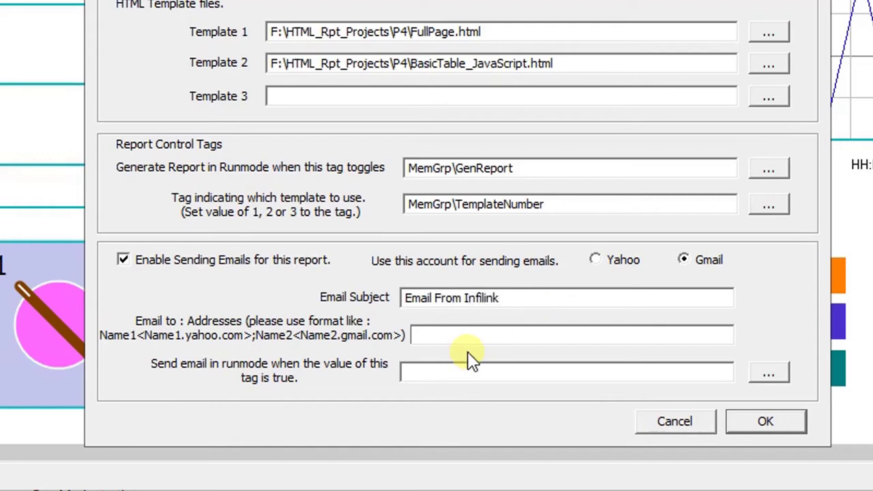
click(471, 333)
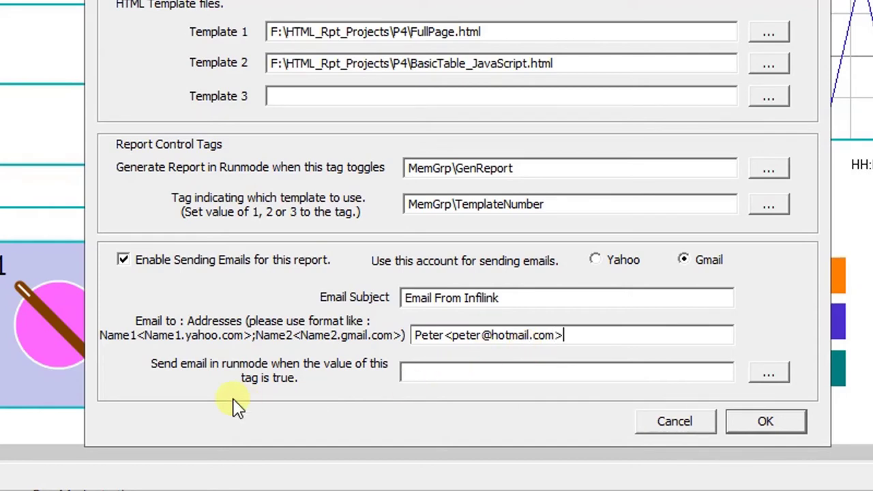
- Set MemGrp\SendEmails as the tag that sends the report email in run mode, and accept the Report_1 settings
click(769, 373)
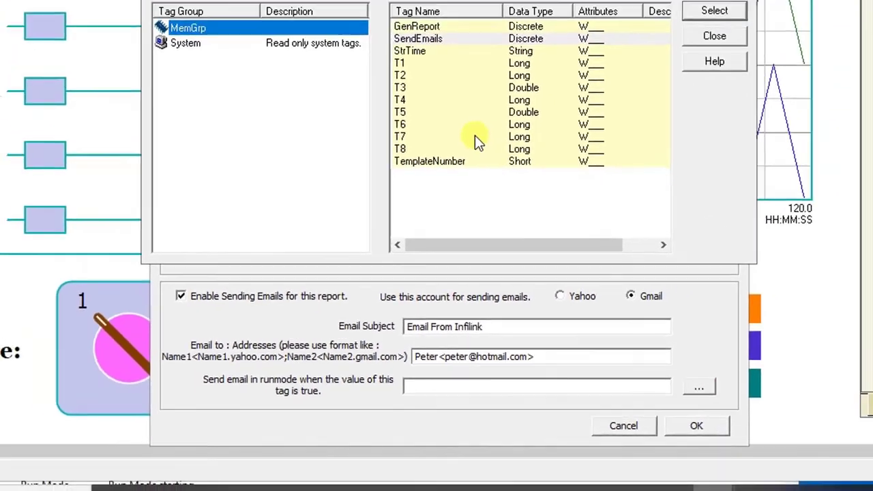
click(444, 148)
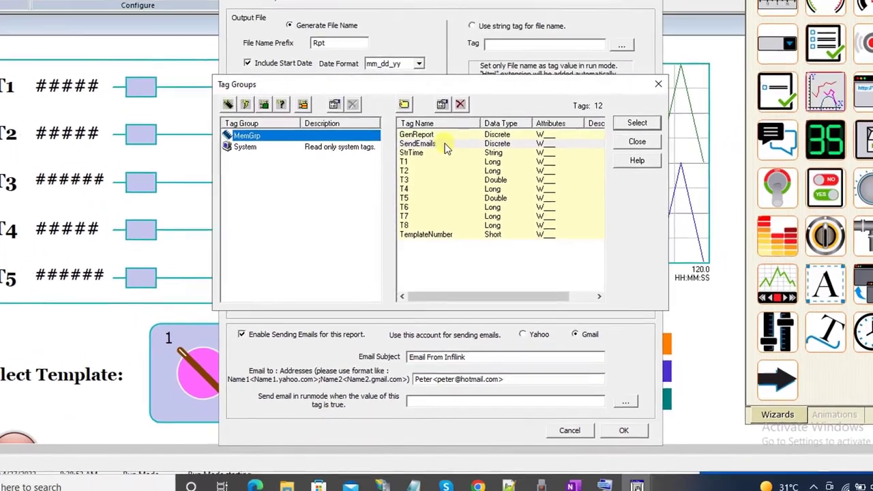
click(421, 348)
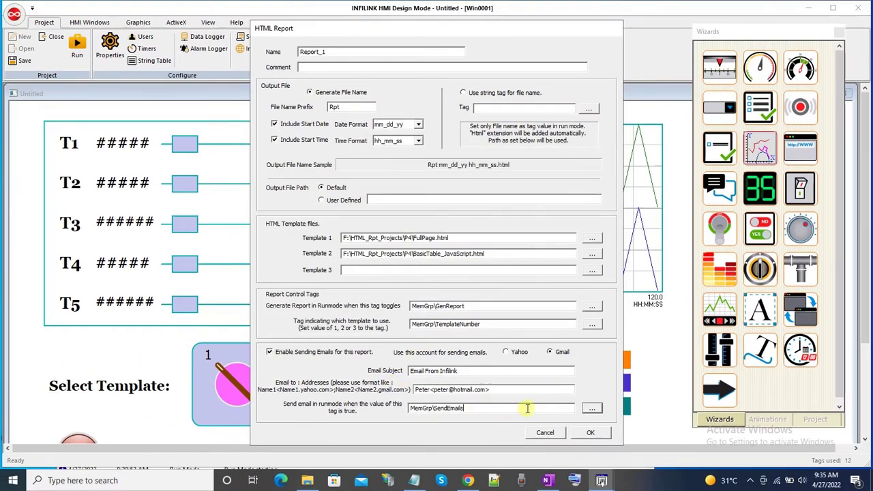
click(592, 433)
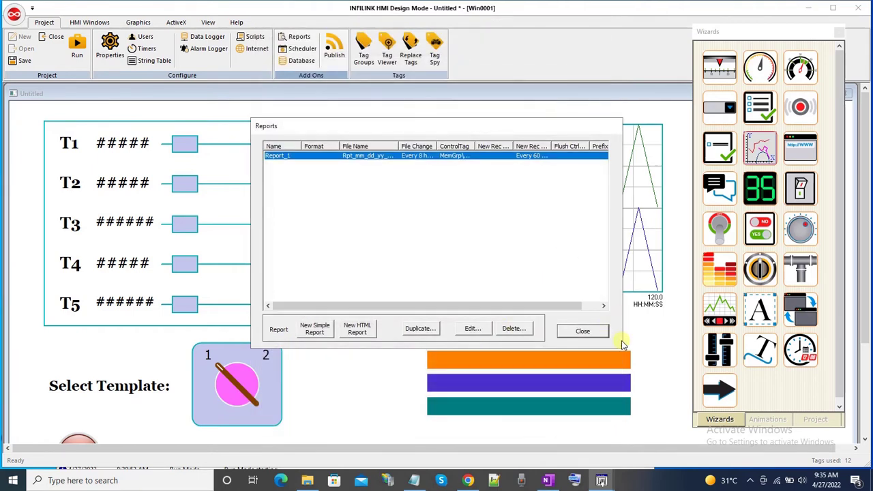
click(583, 332)
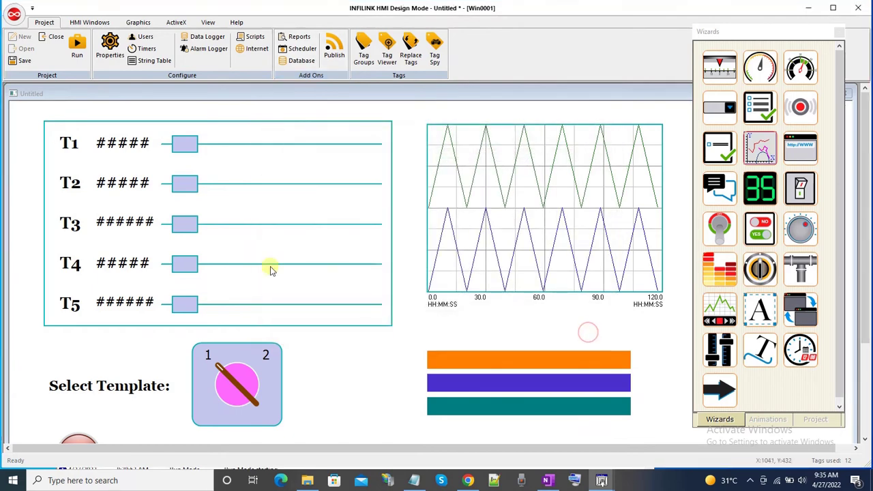
- Save the project and trigger the report in run mode using template 1
click(24, 60)
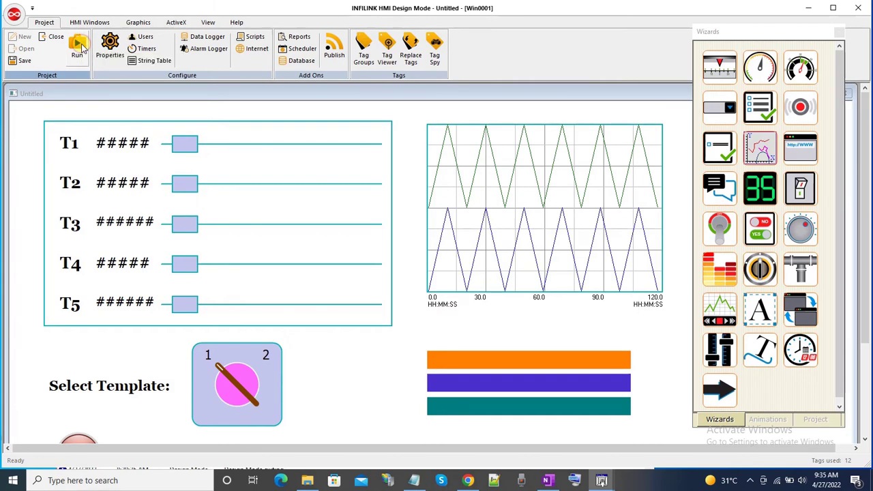
click(80, 45)
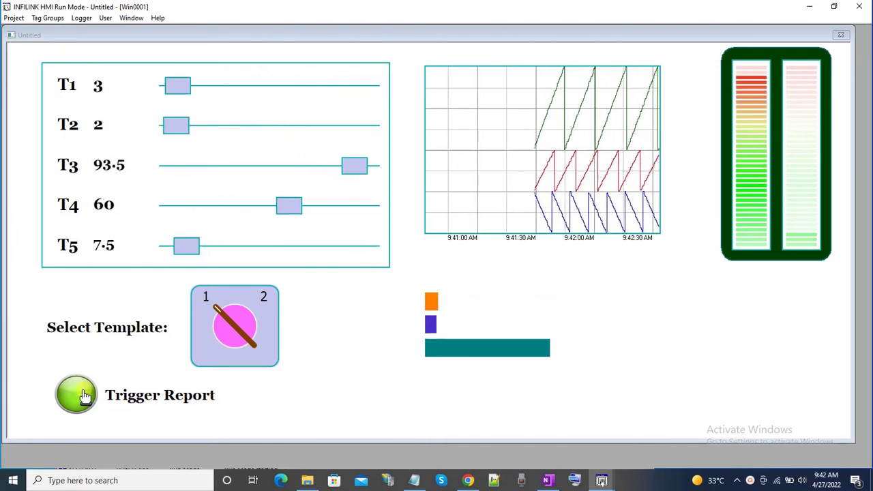
click(85, 396)
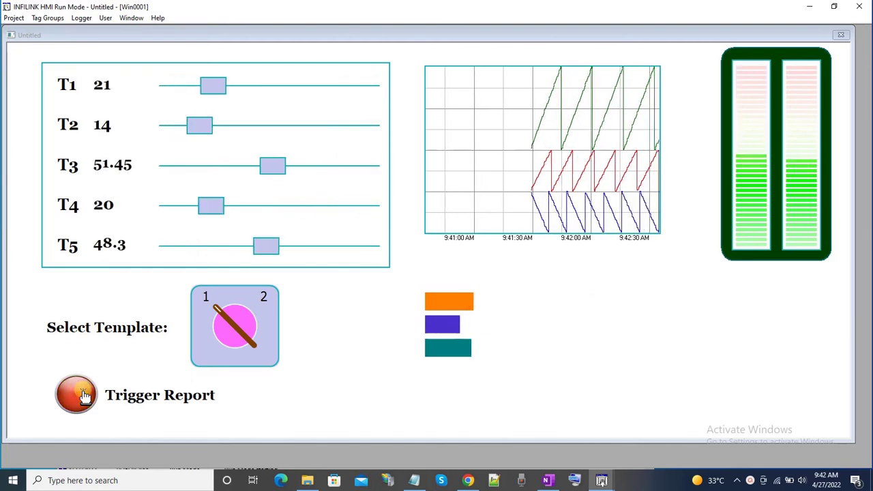
- Bring up the Infilink Email Client and move its window clear of the corner to check the send status
mouse_move(602, 480)
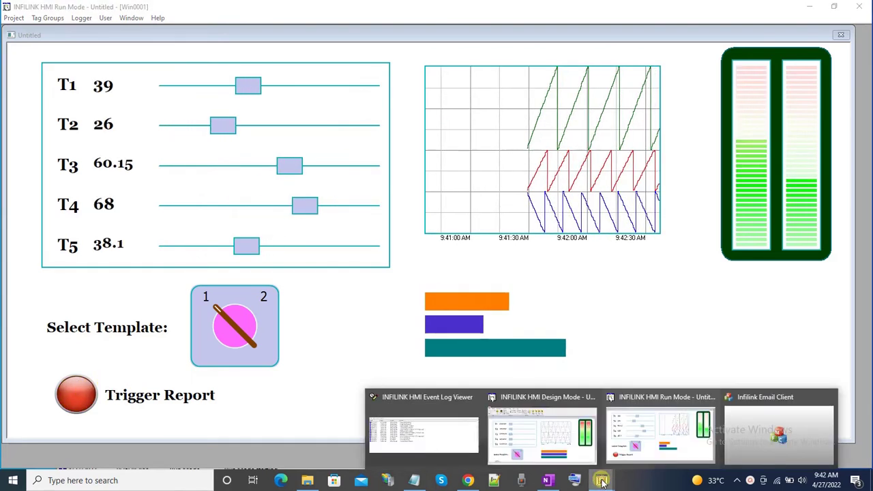
click(734, 440)
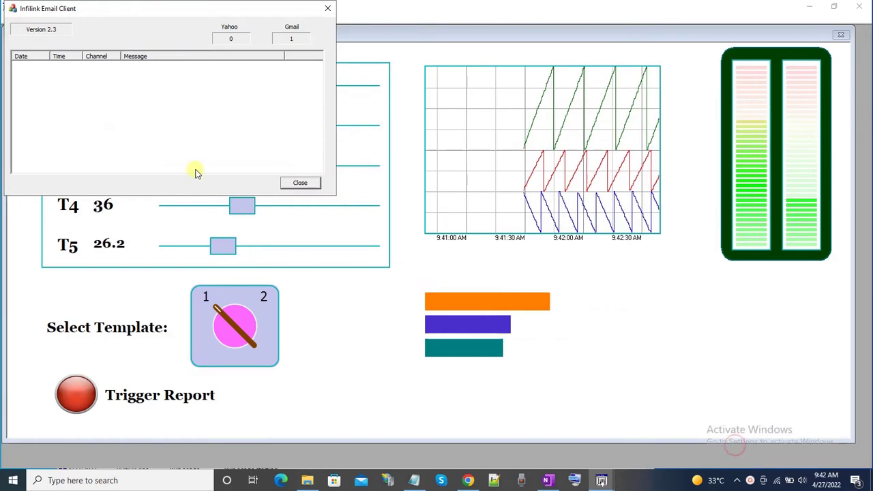
drag(68, 9, 88, 43)
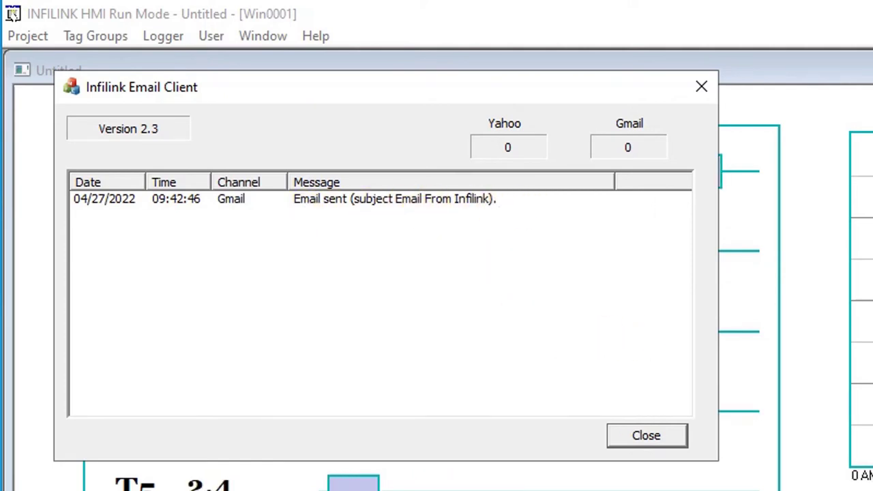
- Read through the received Report_1 email in Yahoo Mail, down to the signature table
click(667, 213)
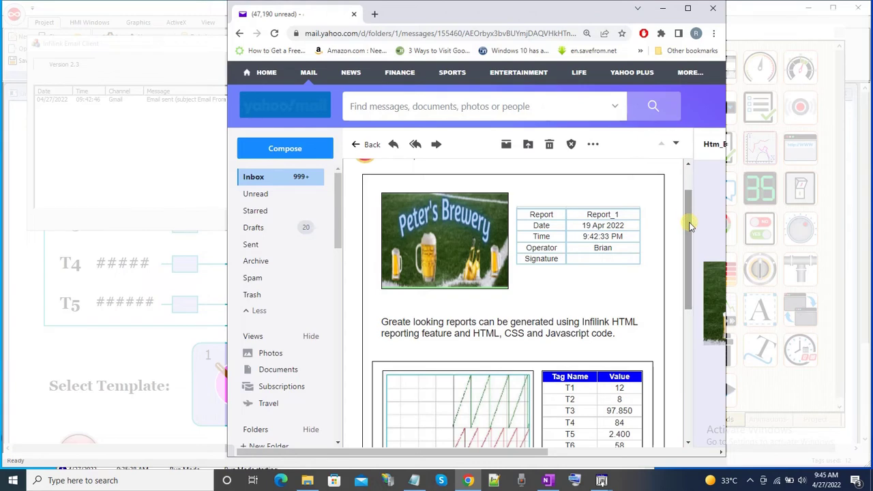
drag(689, 219, 677, 319)
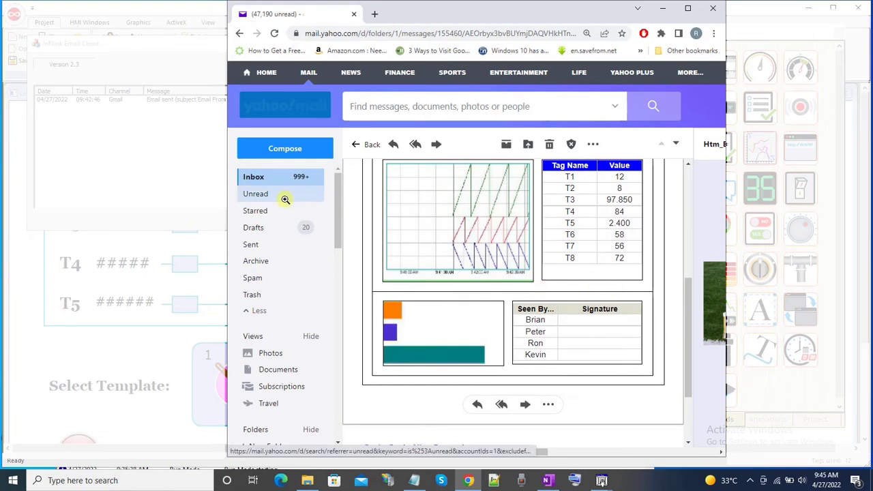
- Return from the mailbox and email client to the INFILINK HMI Run Mode window
click(140, 81)
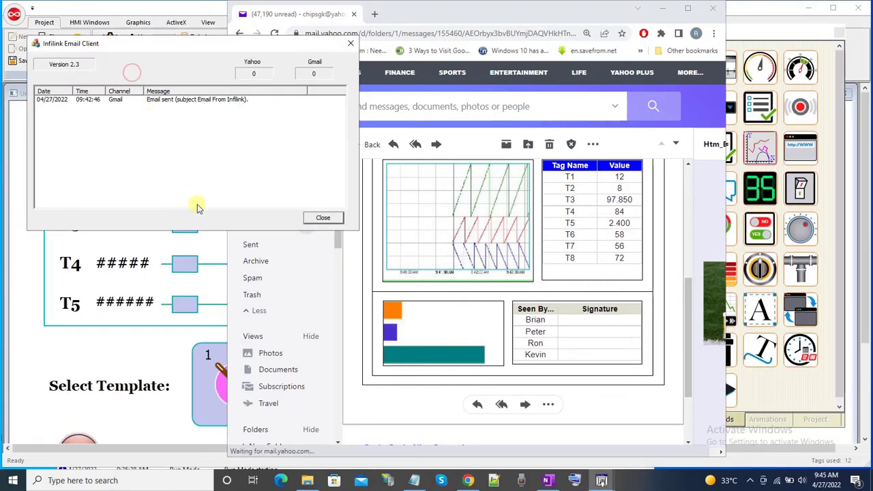
click(603, 480)
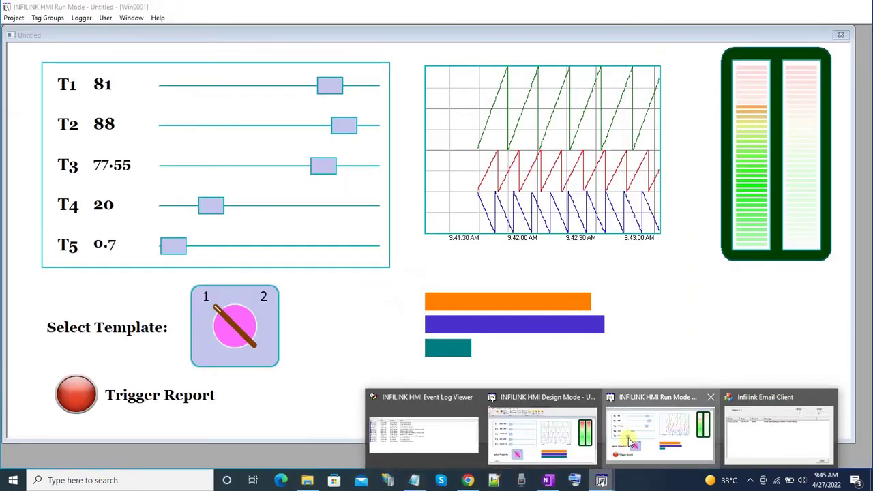
click(631, 443)
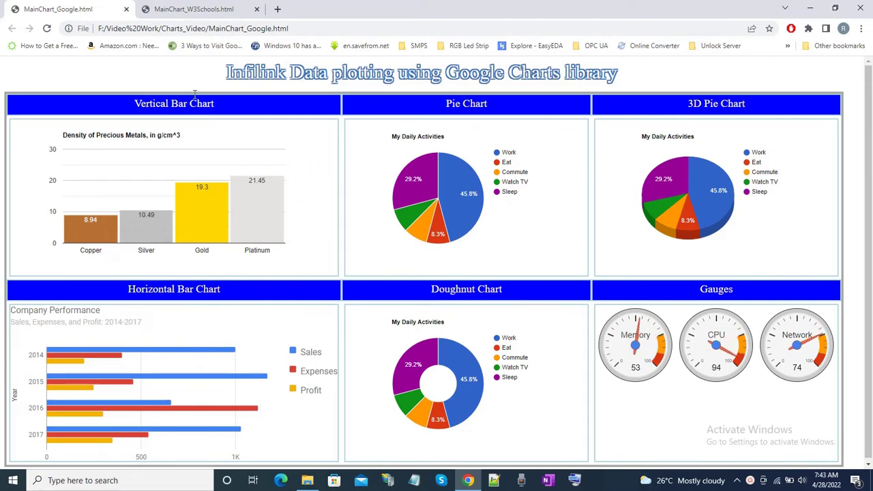
- View the Charts.js examples in MainChart_W3Schools.html, and search Google for "google charts" in a new tab
click(218, 10)
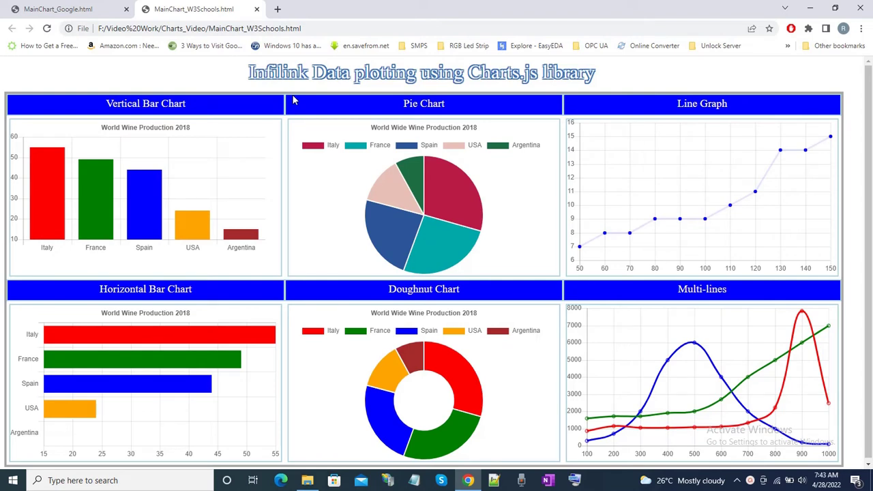
click(280, 10)
click(279, 9)
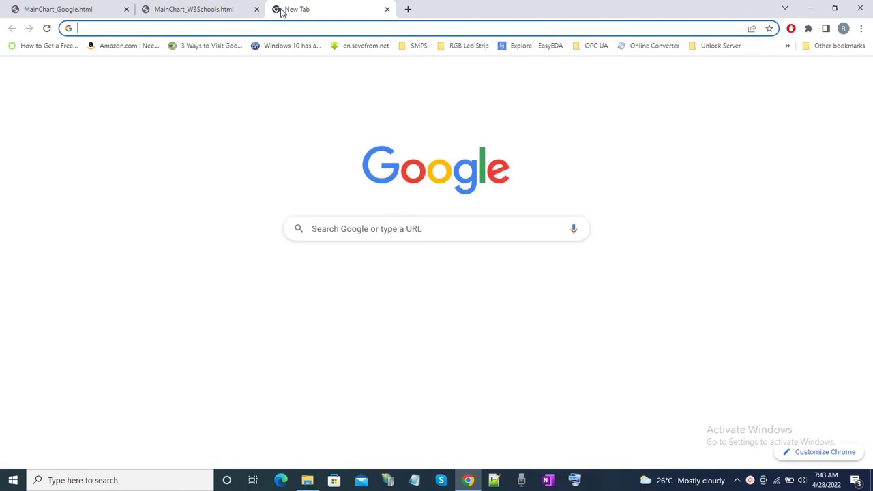
click(354, 230)
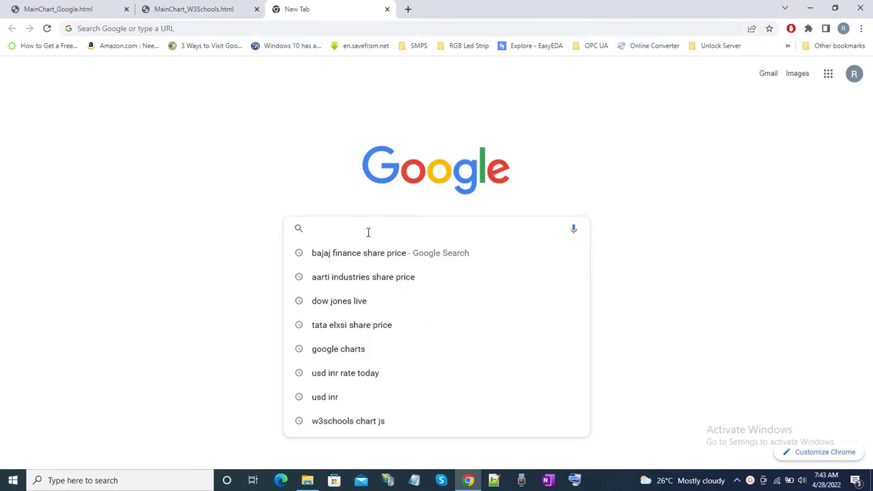
text(google ch)
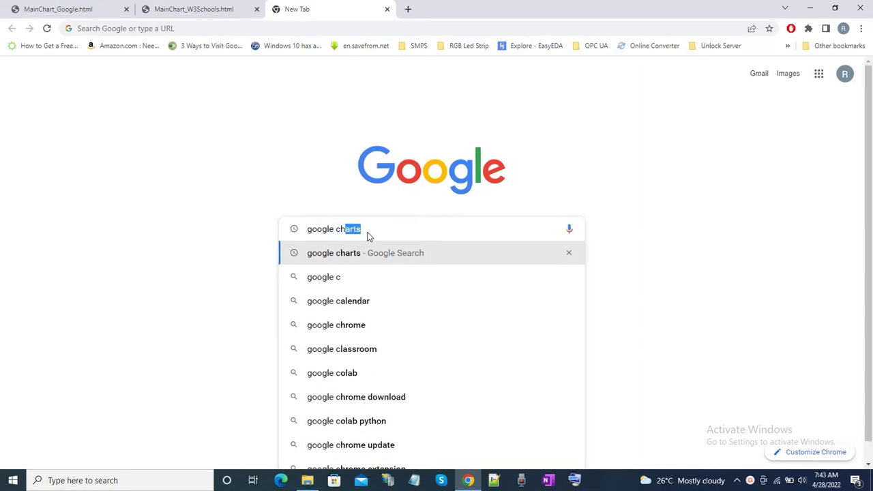
text(arts)
key(Return)
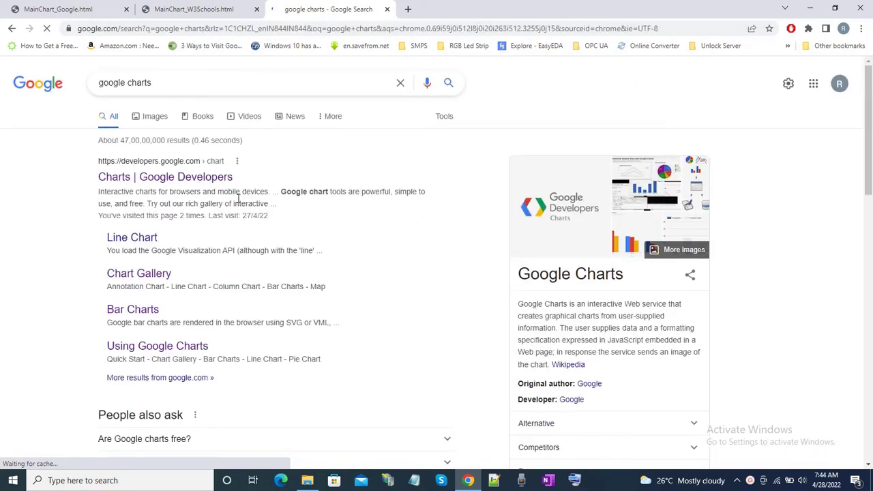
- Open the Chart Gallery on the Google Developers Charts site and browse the available chart types
click(198, 183)
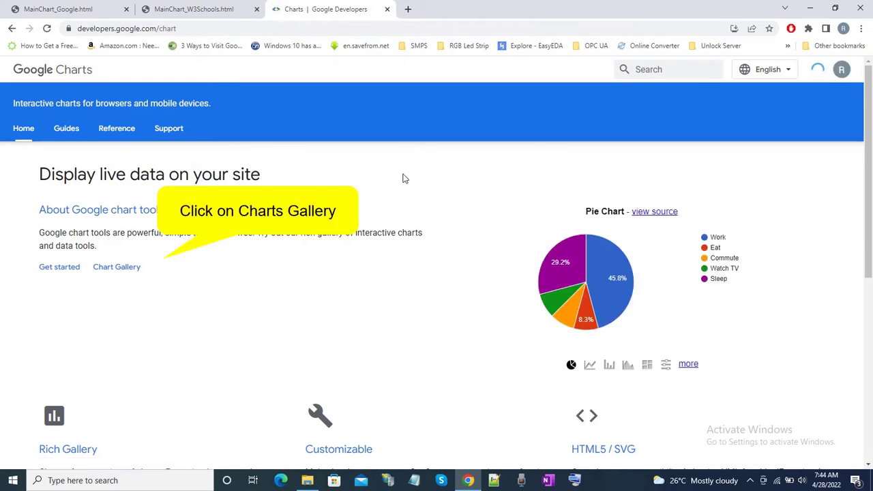
click(118, 269)
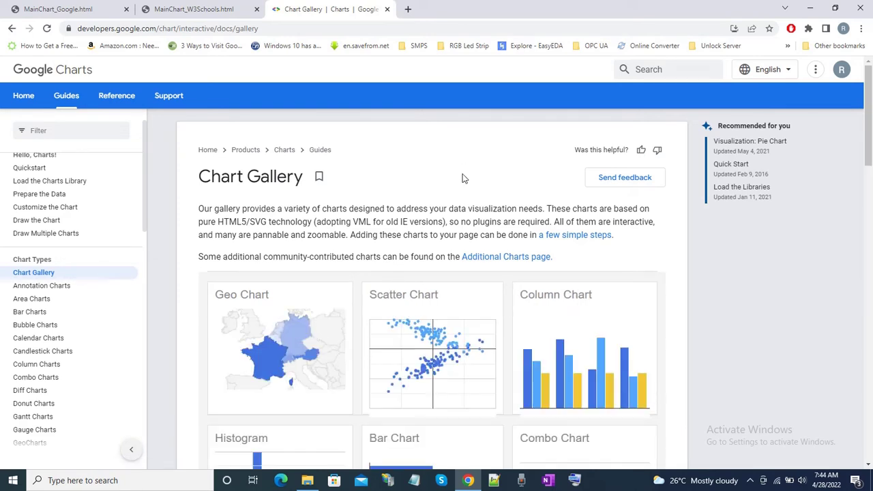
scroll(470, 178, down, 2)
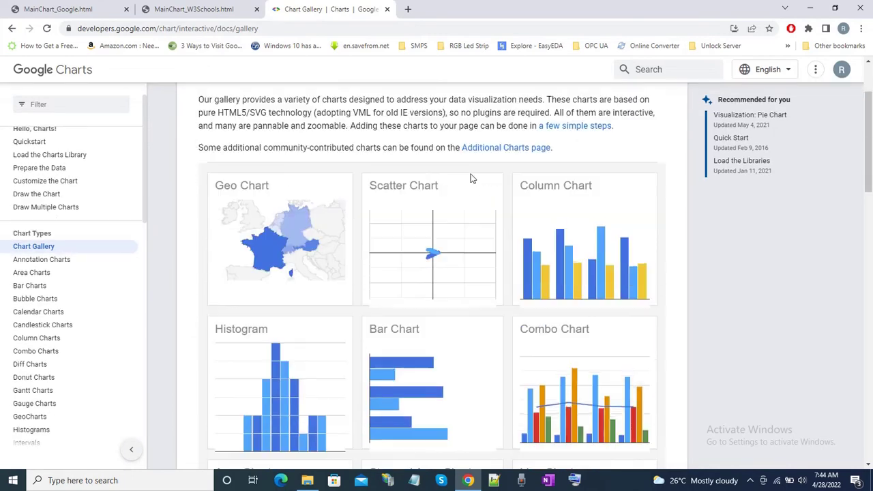
scroll(471, 178, down, 1)
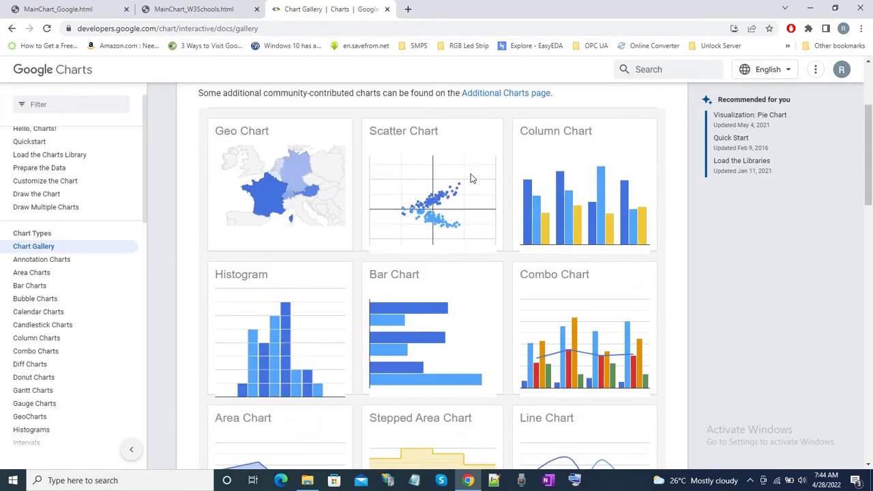
scroll(470, 179, down, 2)
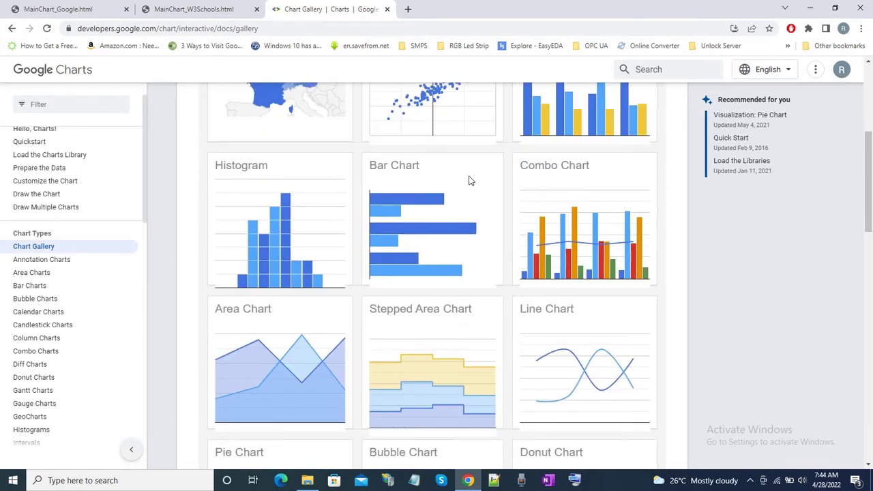
scroll(469, 181, down, 1)
scroll(469, 181, down, 2)
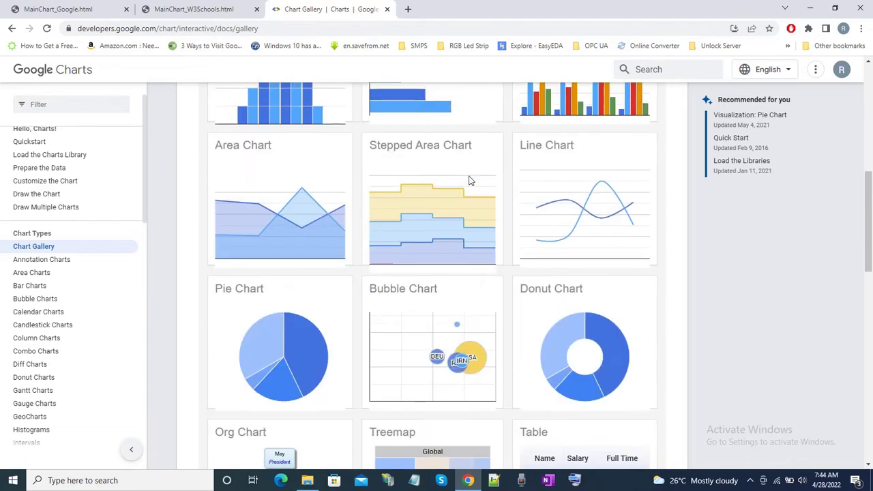
- Look through the rest of the Chart Gallery down to the Timeline, Gauge and Candlestick charts, and return to the Combo Chart row
scroll(469, 179, down, 1)
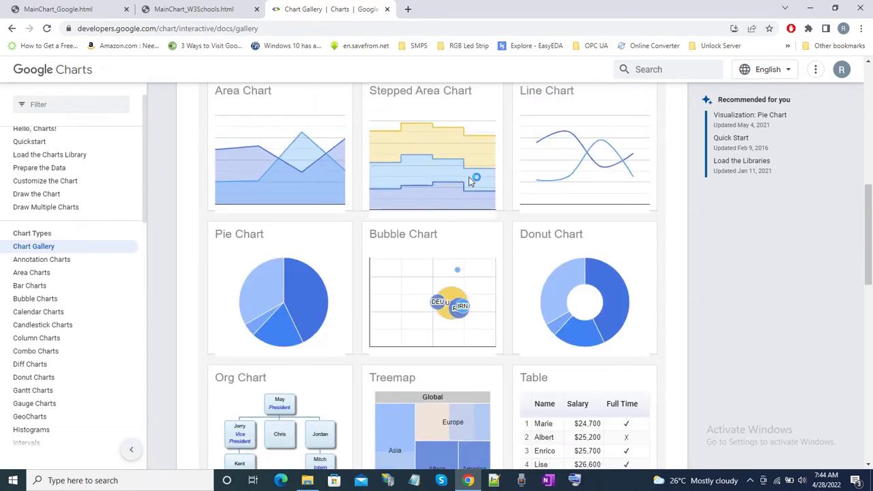
scroll(469, 181, down, 3)
scroll(469, 181, down, 3)
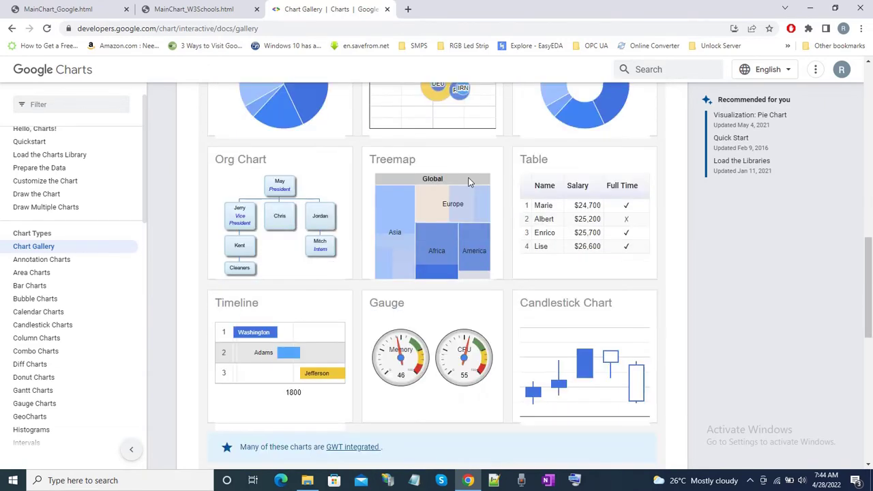
scroll(468, 179, up, 2)
scroll(468, 179, up, 7)
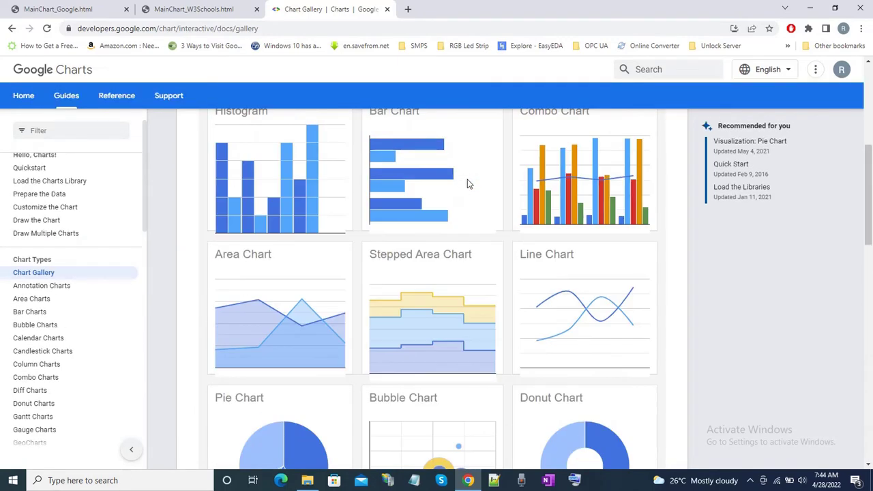
scroll(468, 183, up, 4)
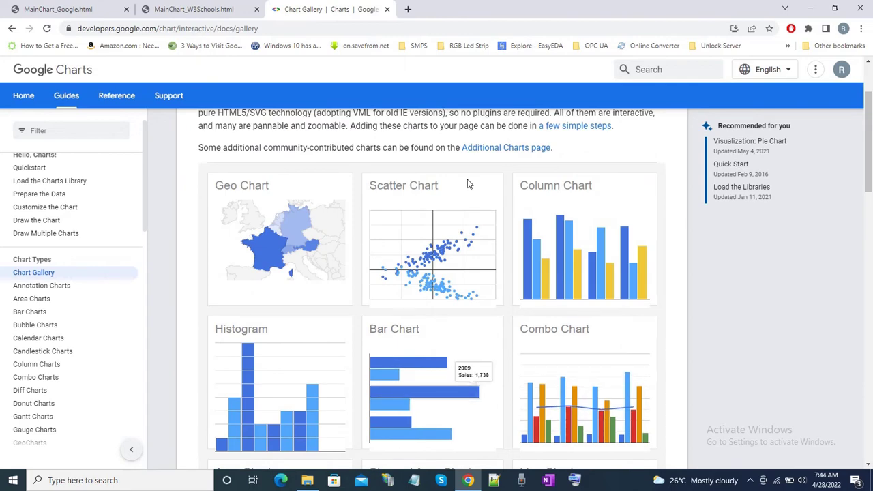
scroll(468, 182, up, 1)
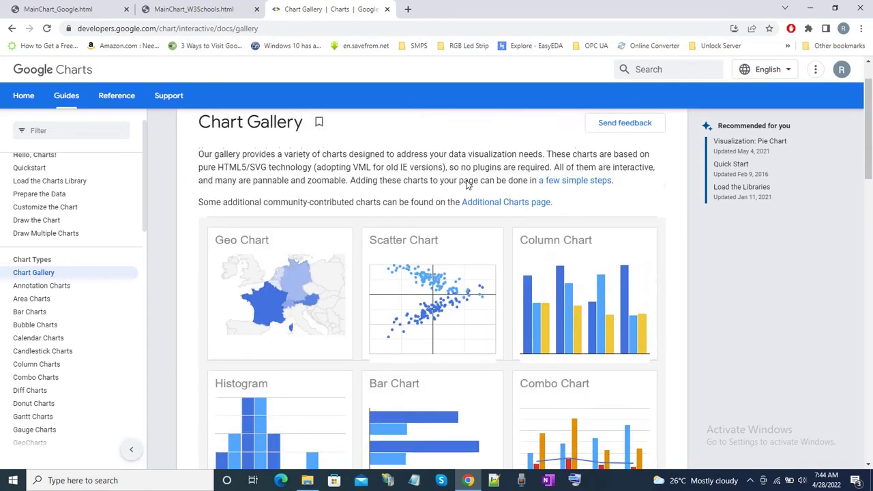
scroll(469, 182, down, 3)
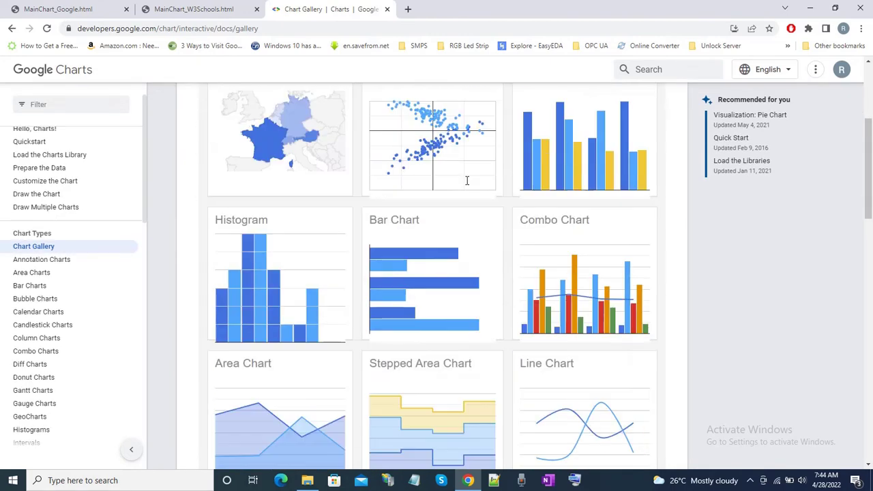
- Open the Combo Chart guide from the gallery and examine the Monthly Coffee Production example with its HTML code
click(565, 223)
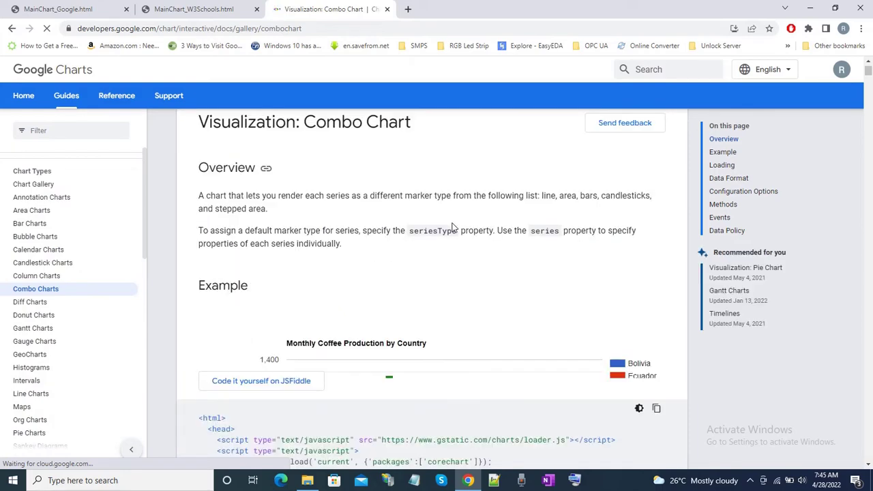
scroll(451, 229, down, 2)
scroll(452, 228, down, 2)
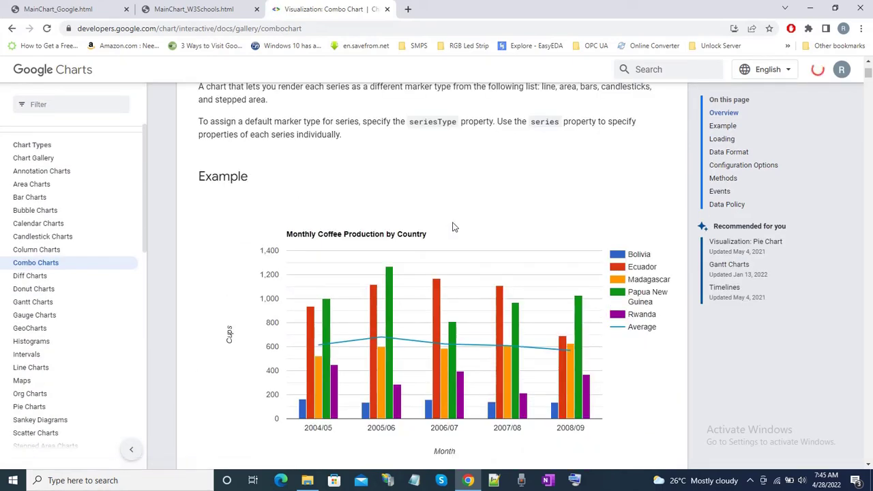
scroll(453, 227, down, 3)
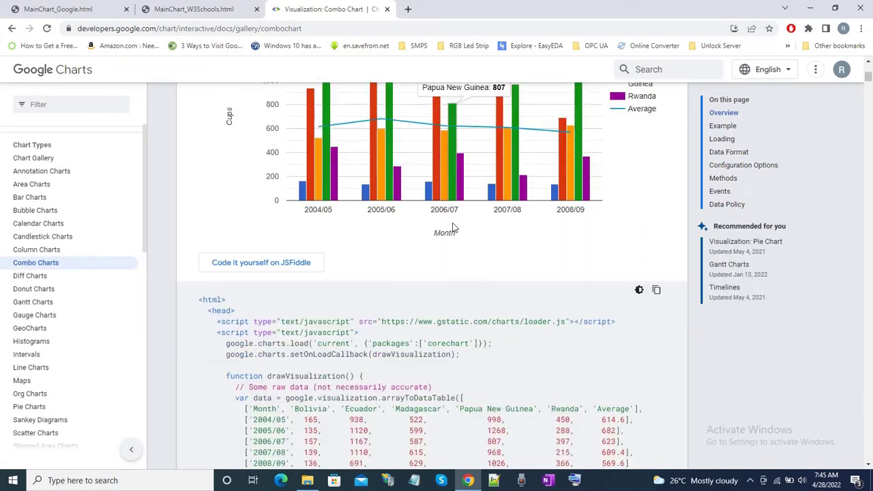
scroll(454, 228, down, 1)
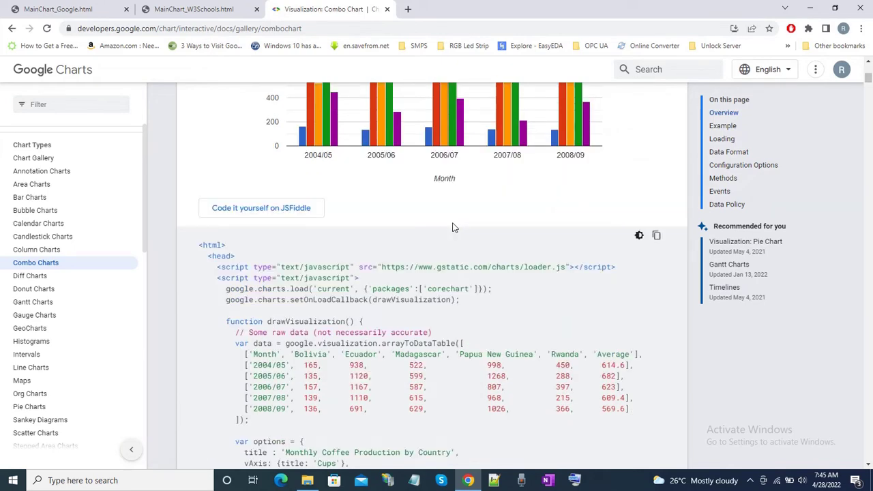
scroll(453, 228, up, 3)
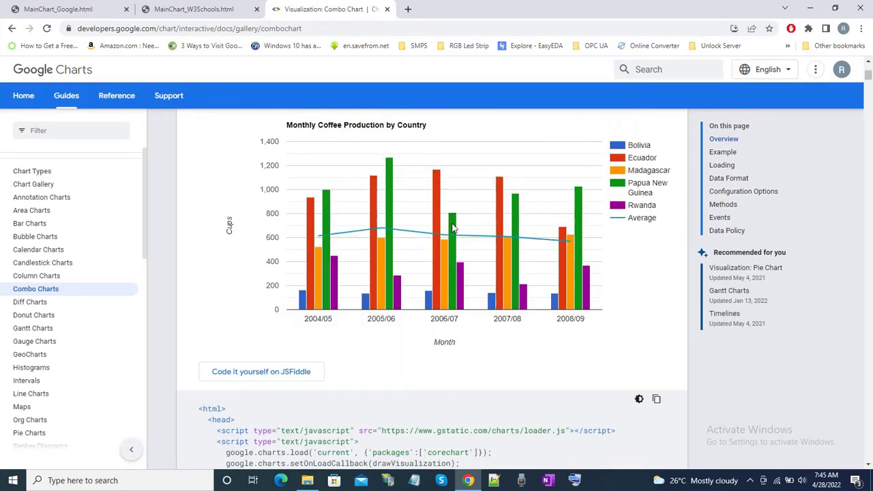
scroll(452, 228, down, 5)
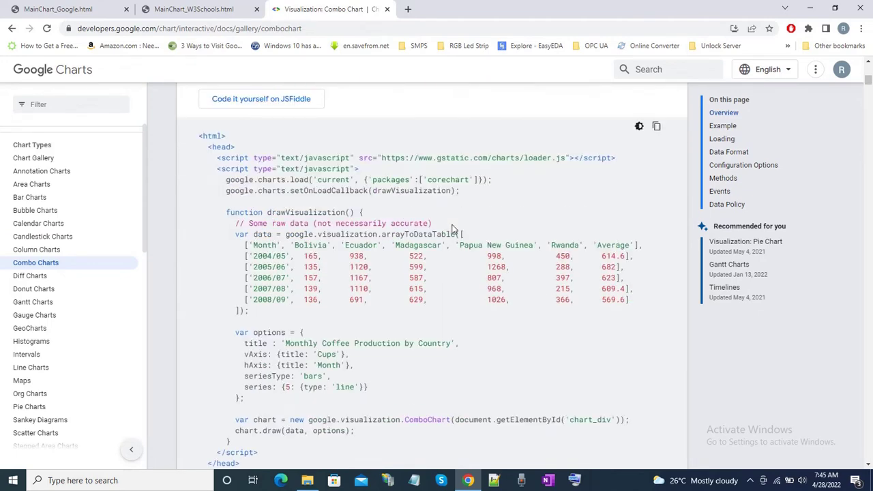
scroll(452, 230, down, 2)
scroll(460, 234, up, 2)
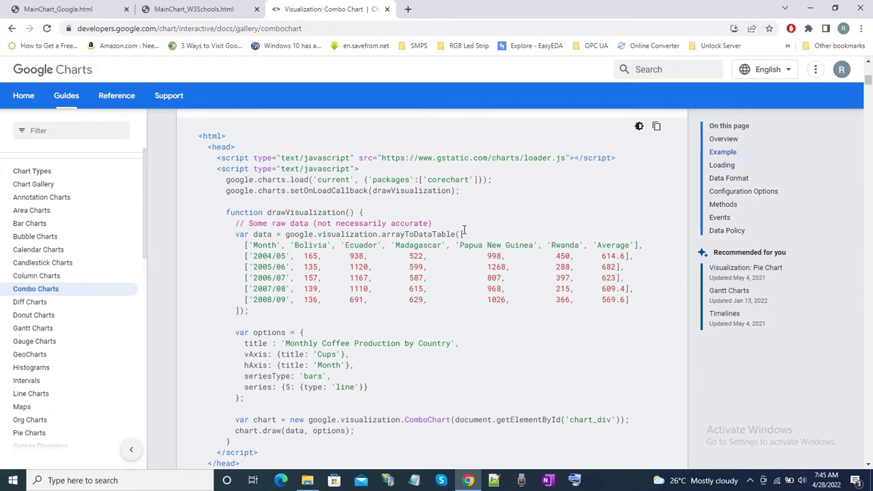
scroll(477, 337, down, 2)
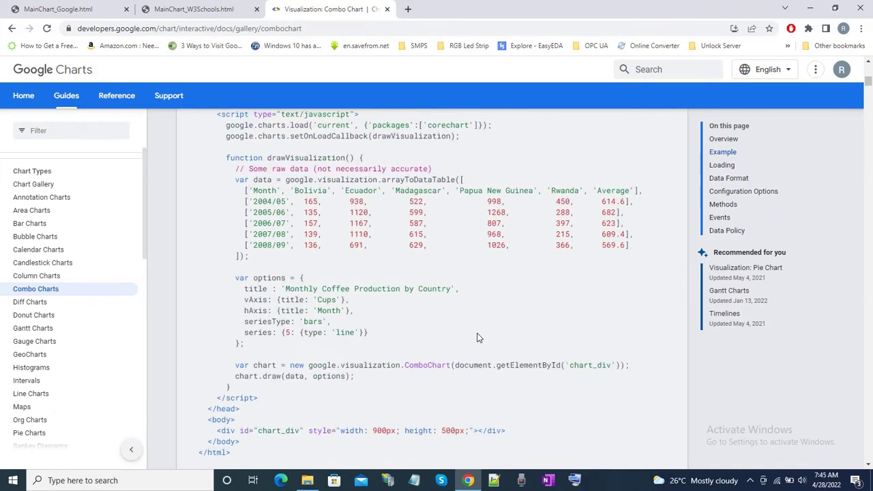
- Read the Combo Chart guide's Loading, Data Format and Configuration Options sections, down to the annotations options
scroll(477, 335, down, 4)
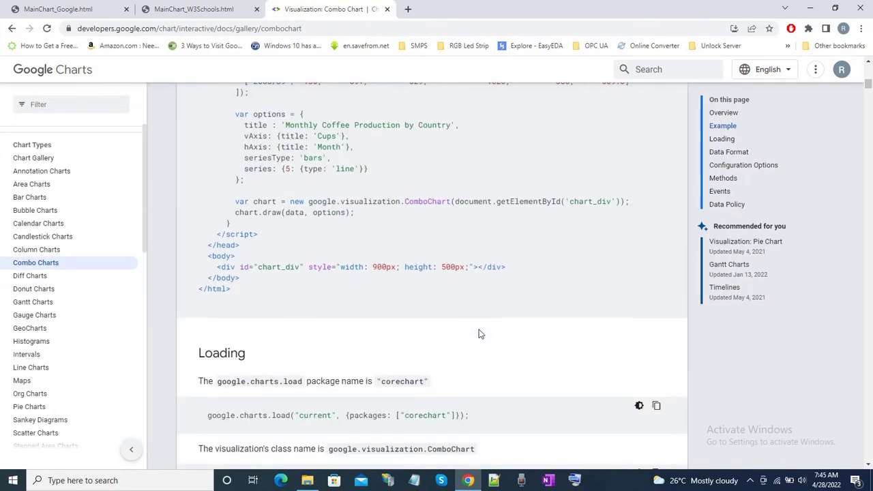
scroll(479, 334, down, 8)
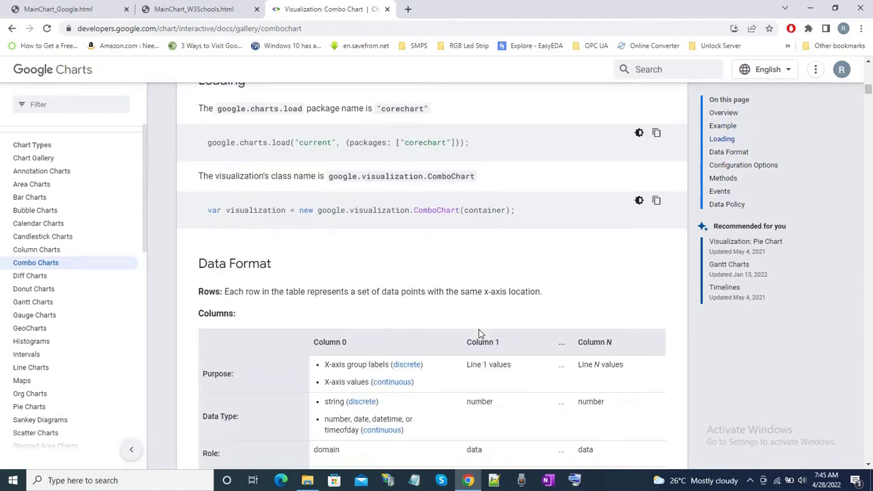
scroll(480, 334, down, 4)
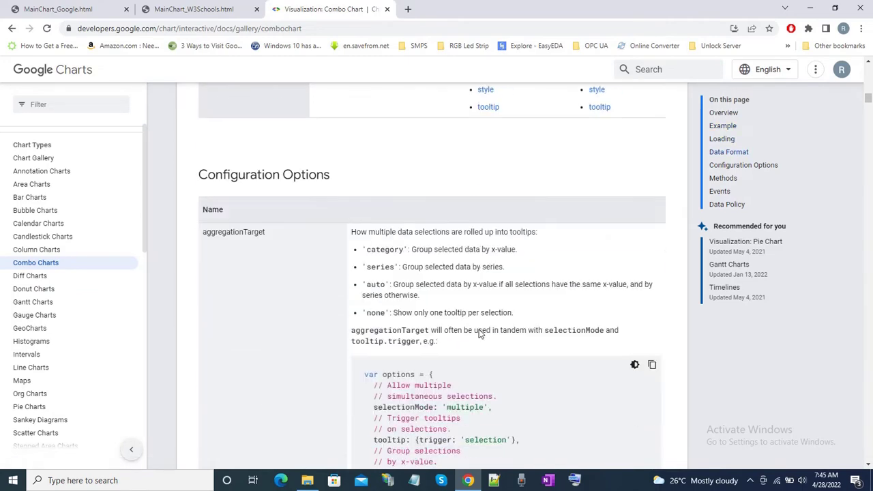
scroll(480, 334, down, 9)
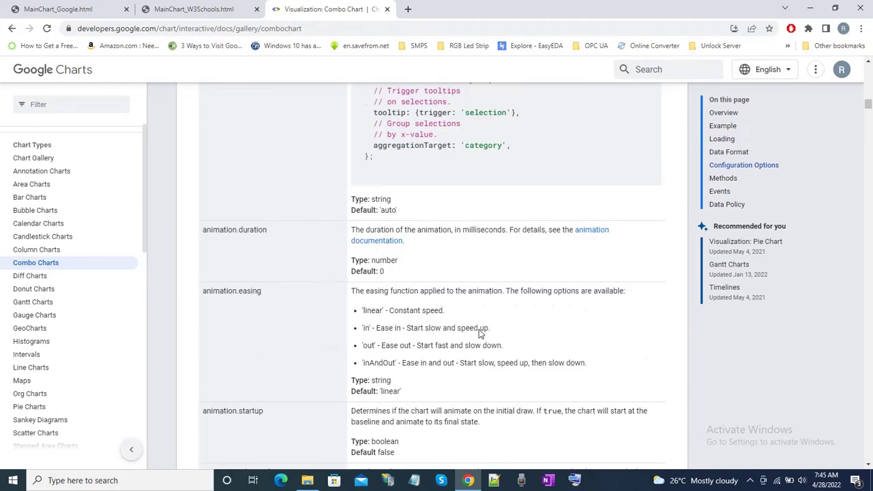
scroll(480, 333, down, 15)
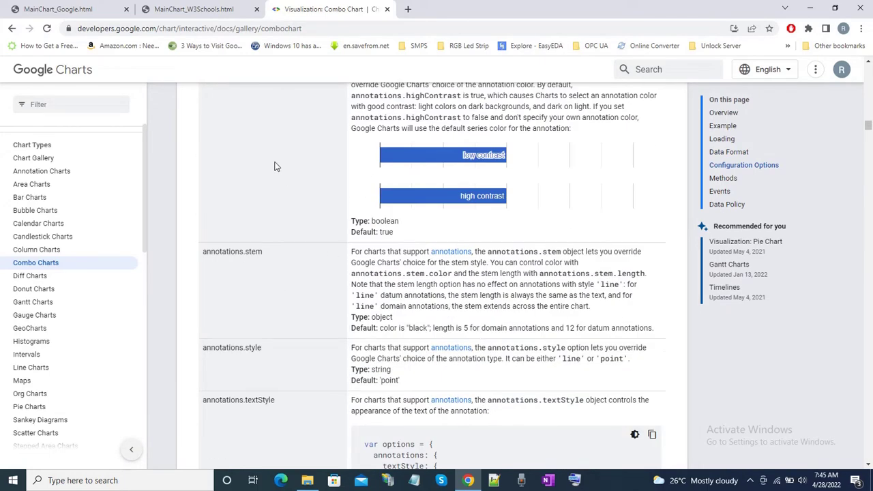
scroll(275, 166, up, 4)
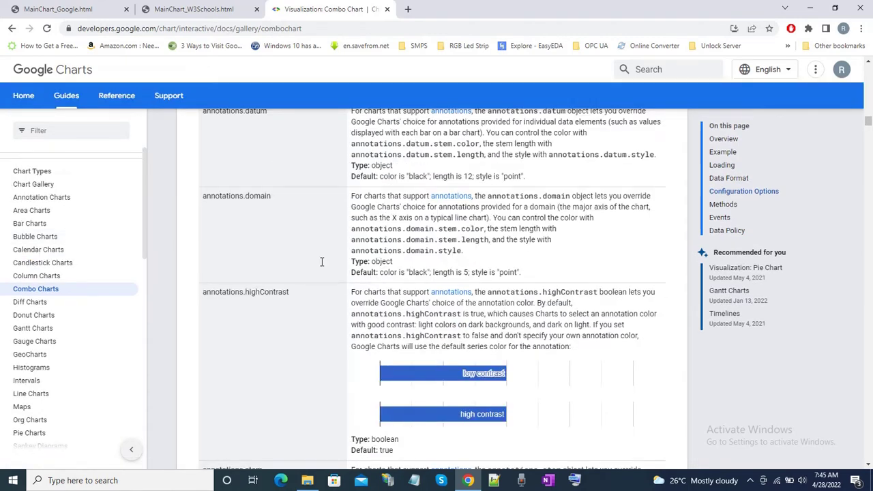
- Open the Donut Charts guide and examine the My Daily Activities donut chart and its pieHole description
click(34, 316)
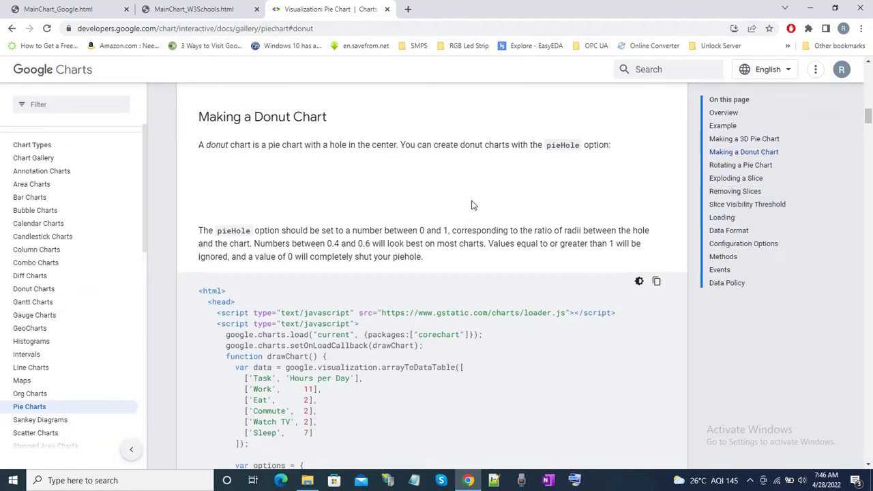
scroll(498, 218, down, 2)
scroll(494, 215, down, 5)
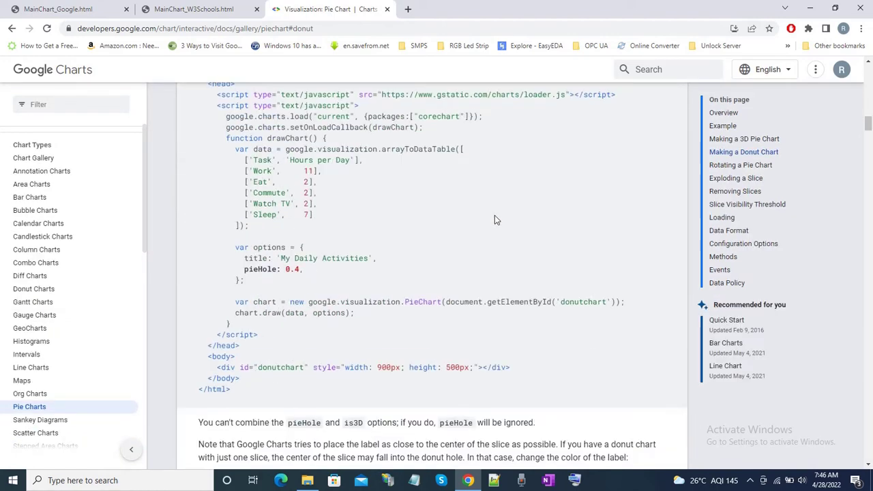
scroll(494, 216, up, 3)
scroll(495, 222, up, 3)
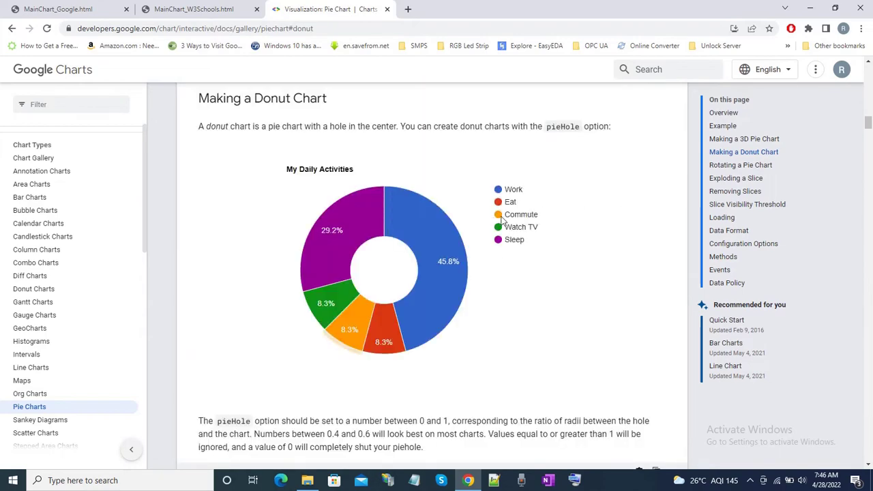
scroll(502, 220, down, 3)
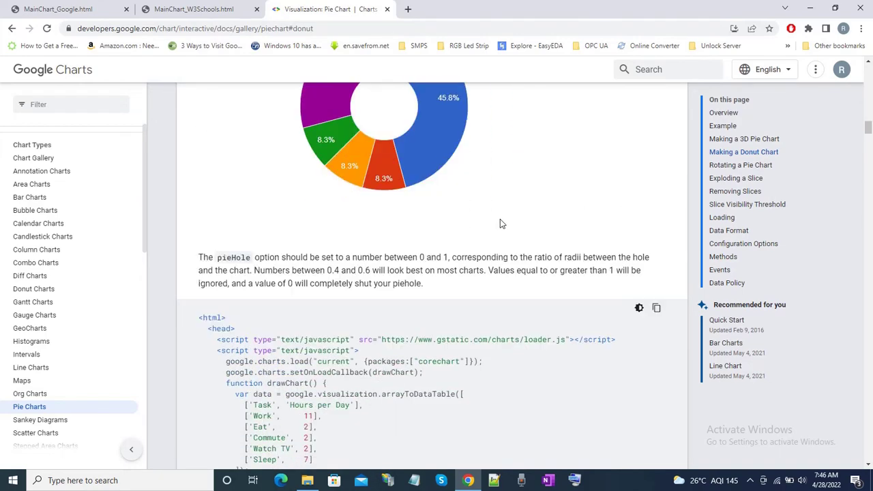
scroll(500, 219, up, 2)
scroll(501, 224, up, 1)
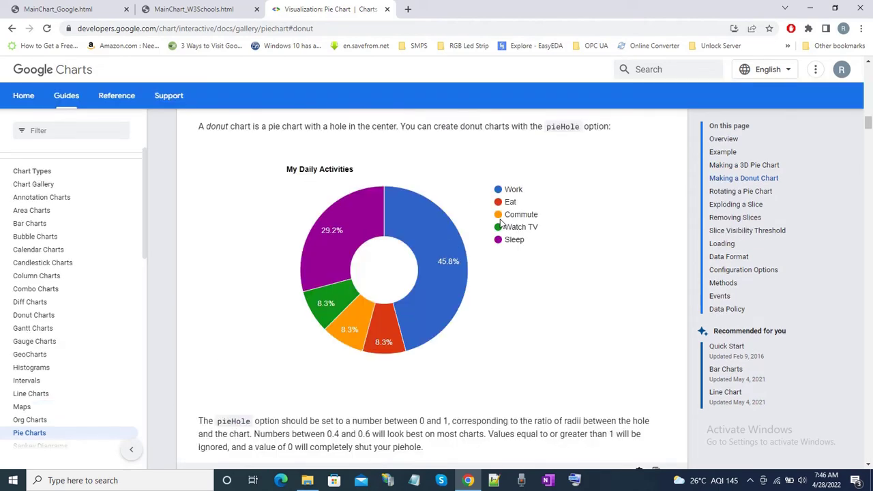
- Review the donut chart's sample code and the single-slice donut example, and go back up to the 3D pie chart section
scroll(500, 222, down, 2)
scroll(499, 225, down, 7)
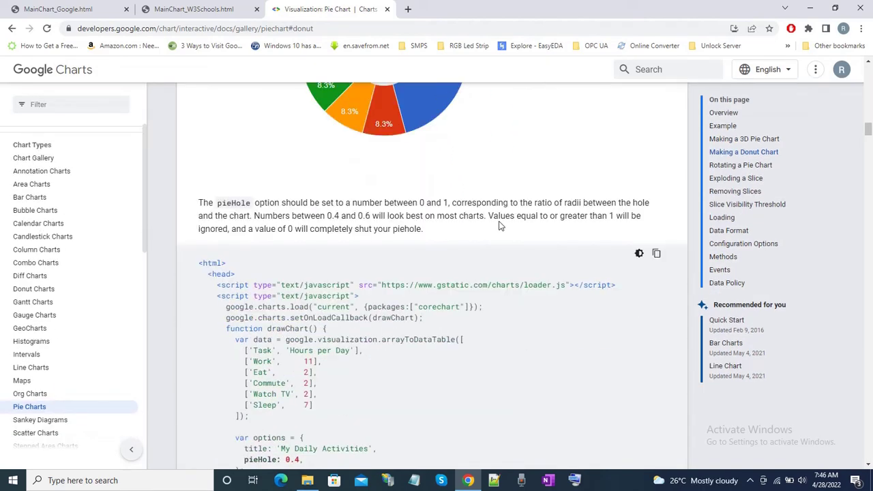
scroll(499, 225, down, 3)
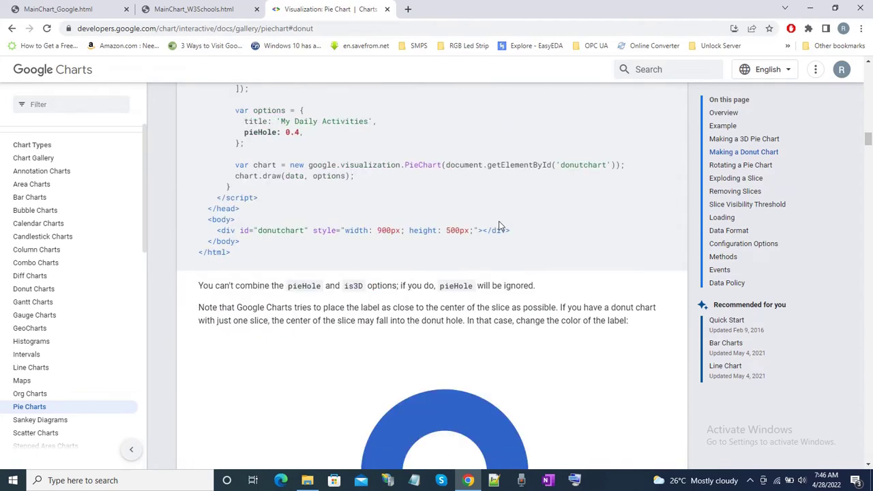
scroll(499, 225, down, 3)
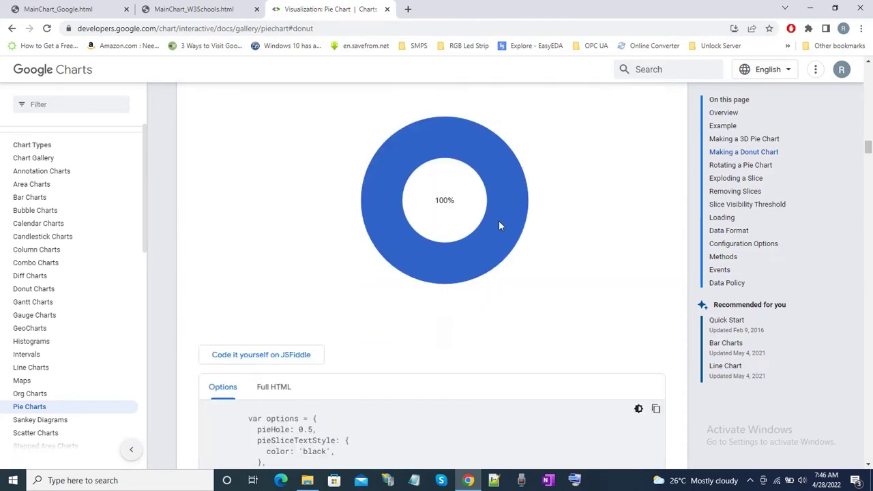
scroll(499, 225, up, 6)
scroll(499, 225, up, 15)
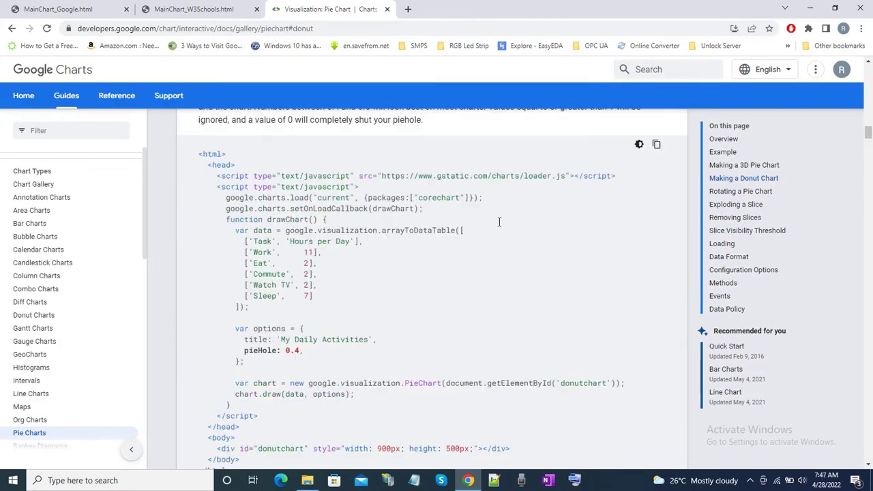
scroll(499, 225, up, 6)
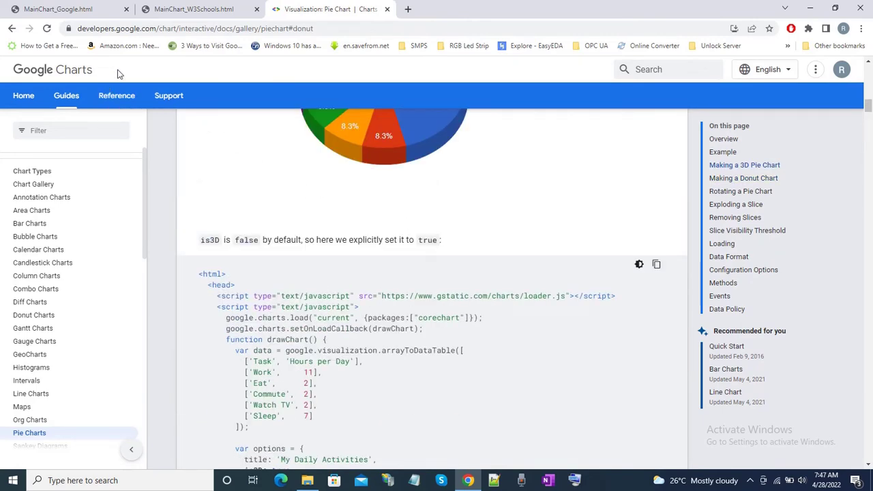
- Search the web for "w3schools chart.js" in a new browser tab and open the W3Schools Chart.js page
click(408, 9)
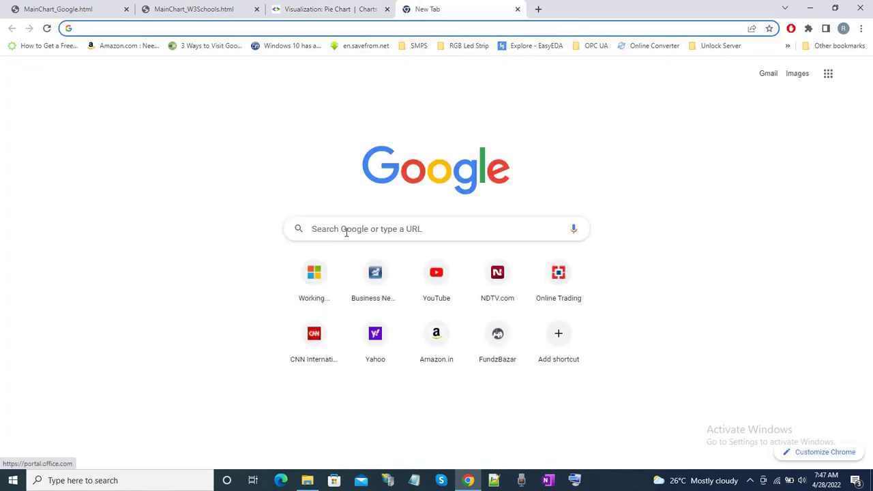
click(358, 232)
text(w3sch)
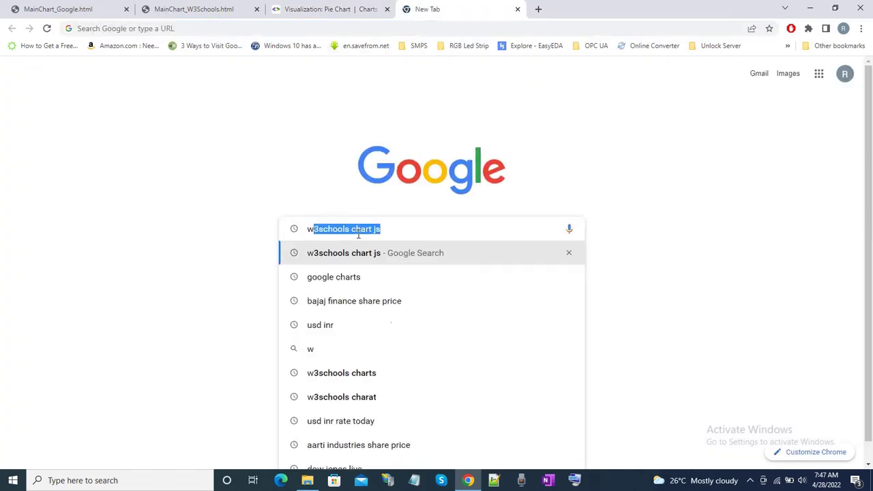
text(oo)
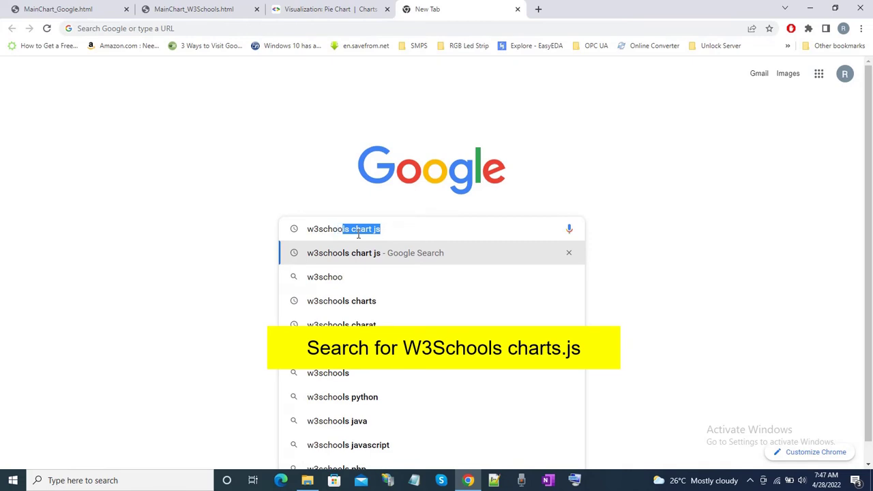
text(ls chart)
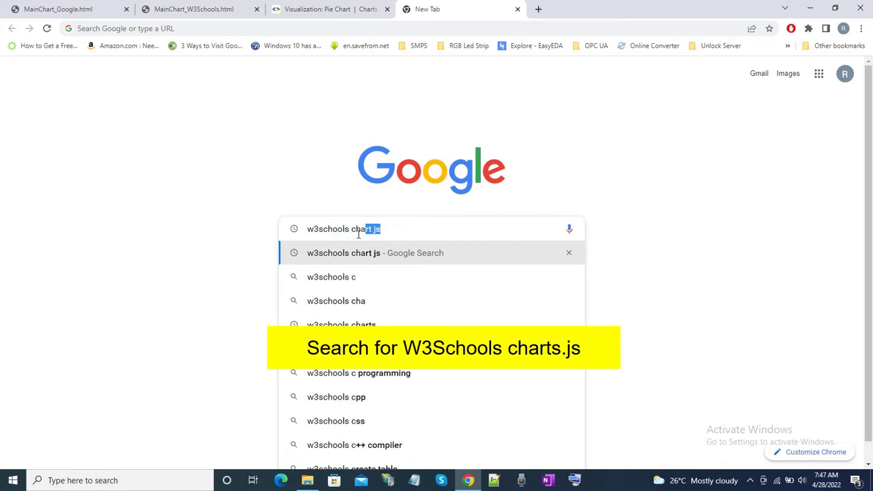
text(.js)
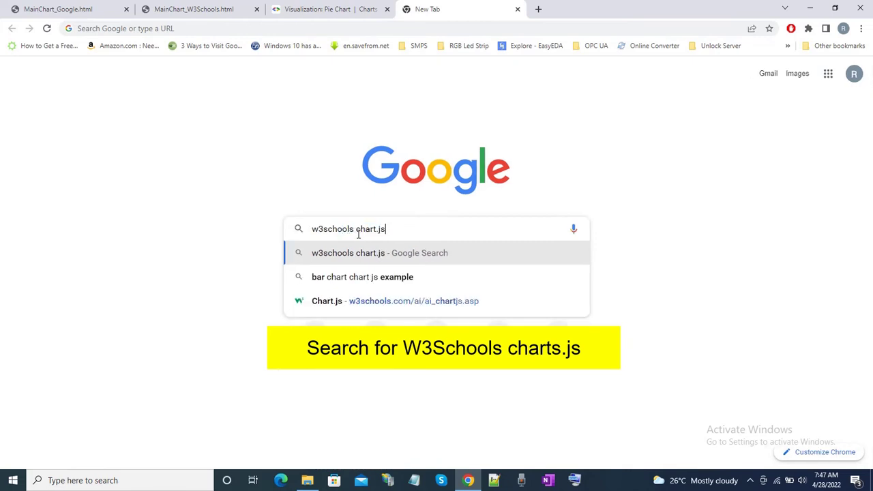
key(Return)
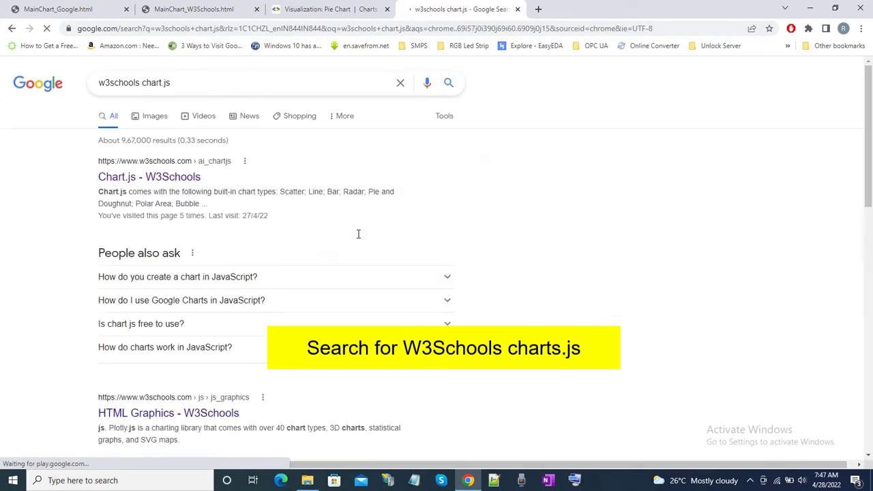
click(129, 178)
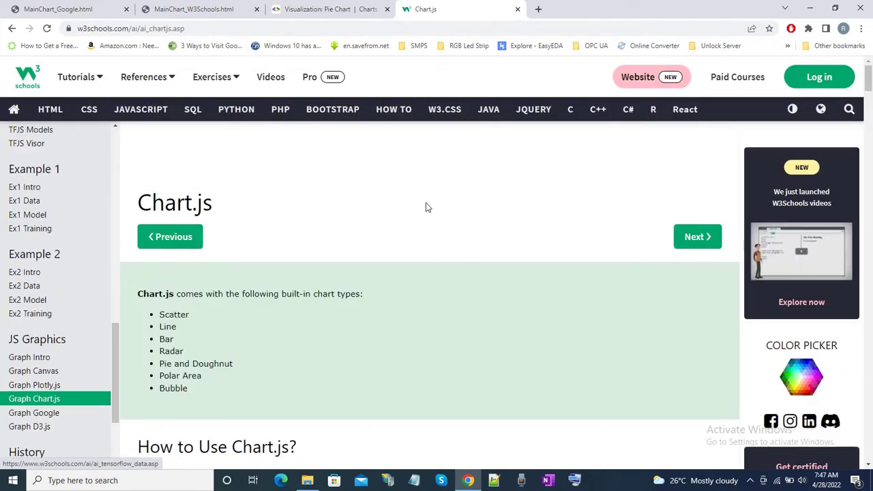
- Read the Chart.js page's chart types, setup instructions, typical chart syntax, and the Scatter Plots and Line Graphs examples
scroll(445, 200, down, 2)
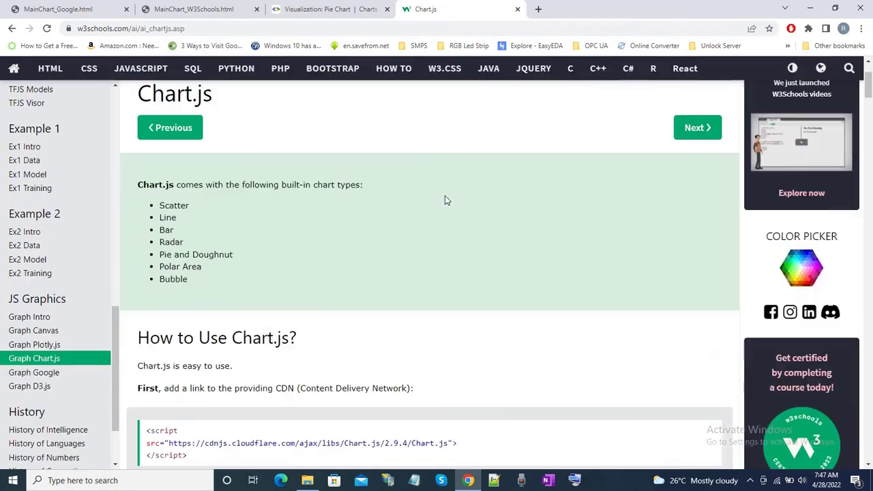
scroll(445, 200, down, 2)
scroll(444, 200, down, 4)
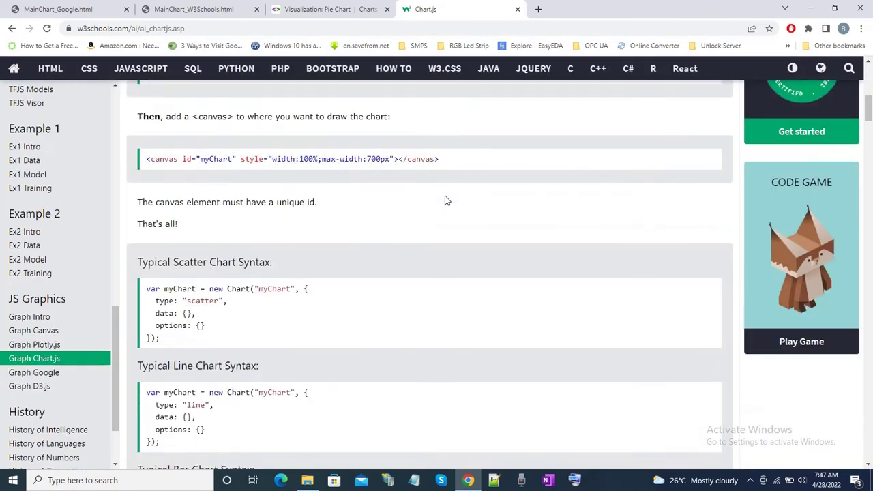
scroll(445, 200, down, 2)
scroll(445, 200, down, 3)
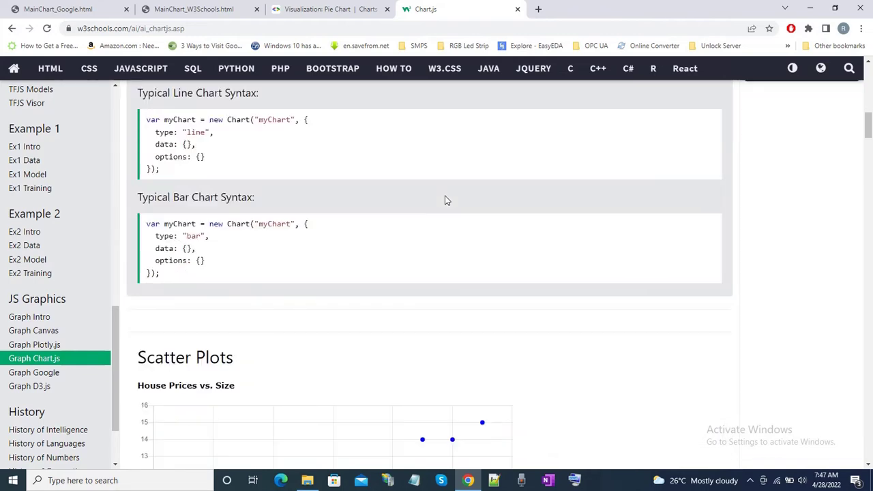
scroll(445, 200, down, 5)
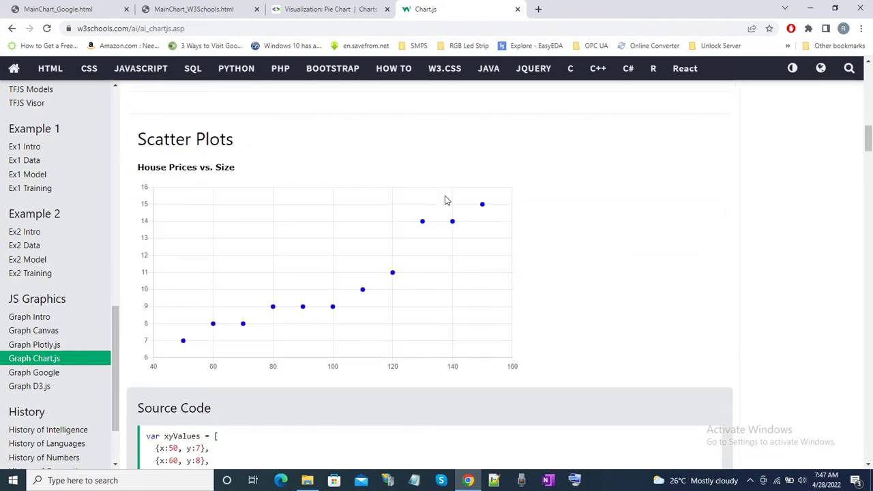
scroll(445, 200, down, 6)
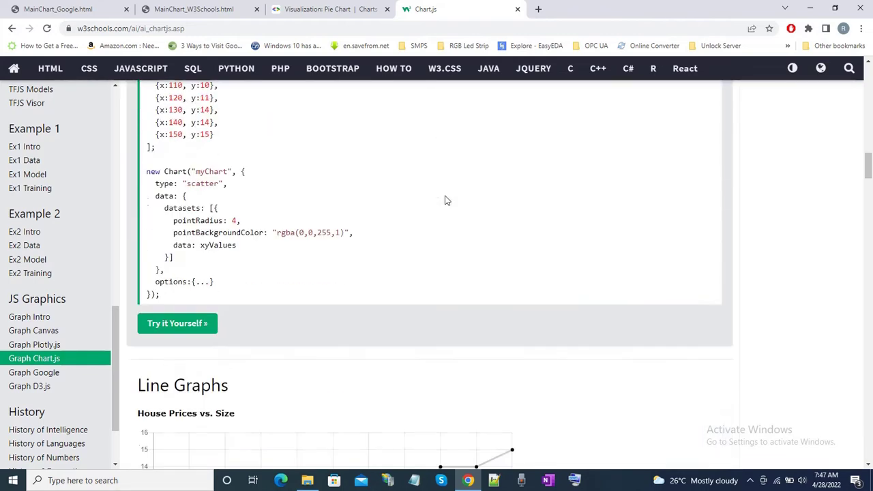
scroll(445, 200, down, 7)
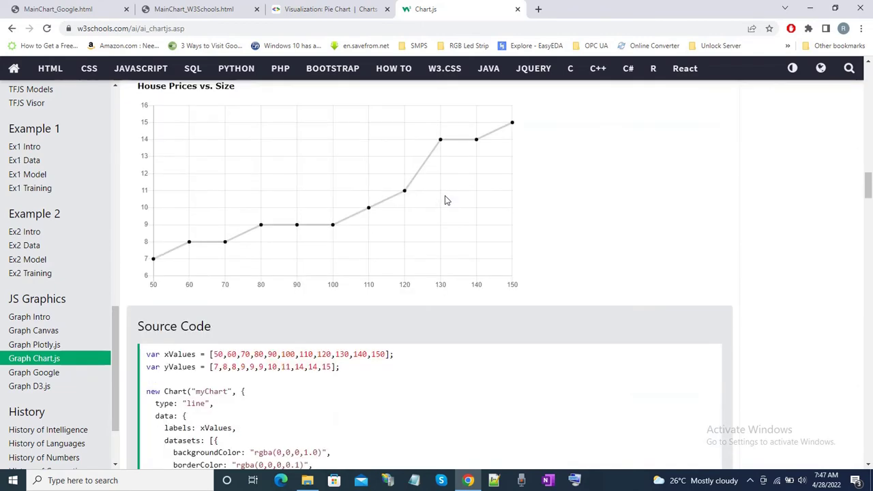
- Continue through the Multiple Lines, linear and sine graph examples to the World Wide Wine Production bar chart and its source code
scroll(445, 200, down, 6)
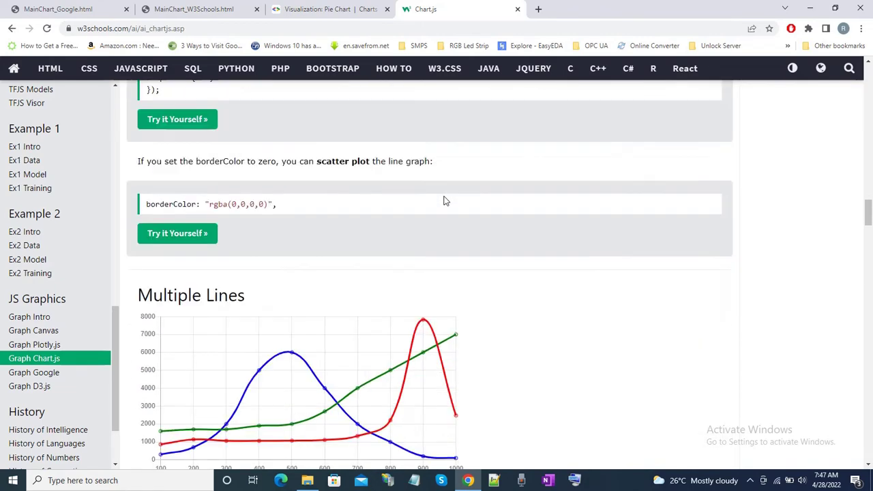
scroll(445, 200, down, 1)
scroll(444, 201, down, 6)
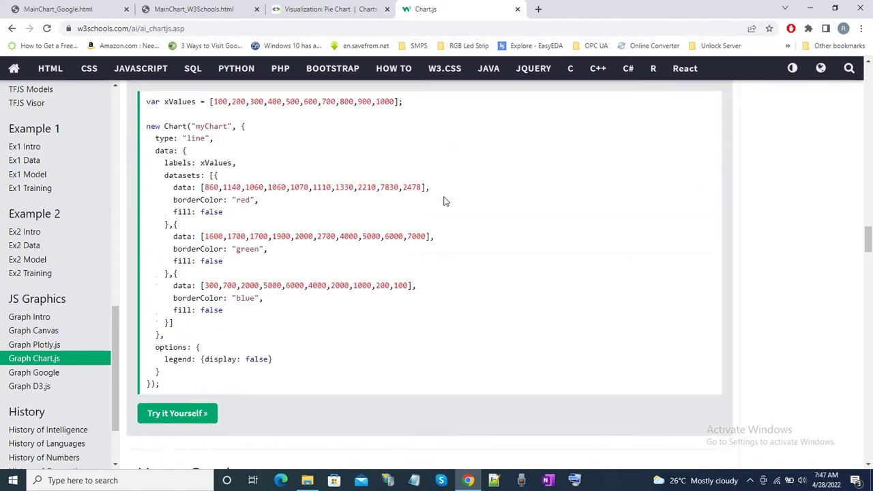
scroll(443, 201, down, 7)
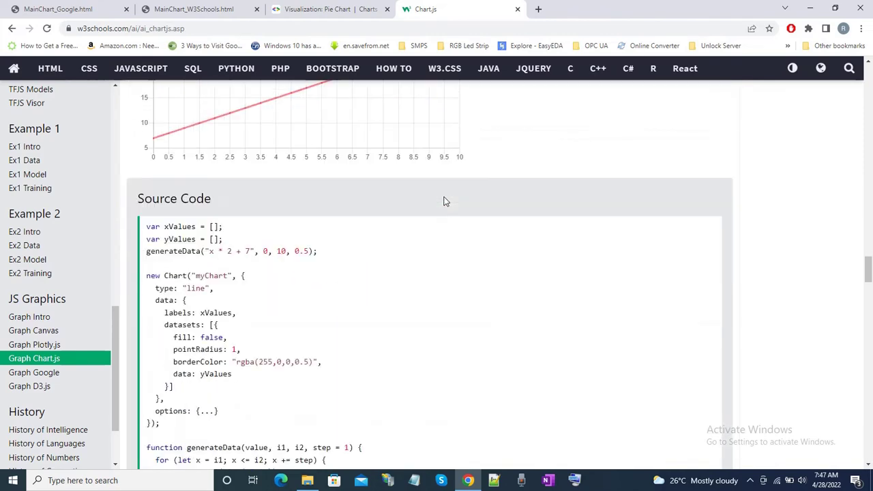
scroll(443, 202, down, 5)
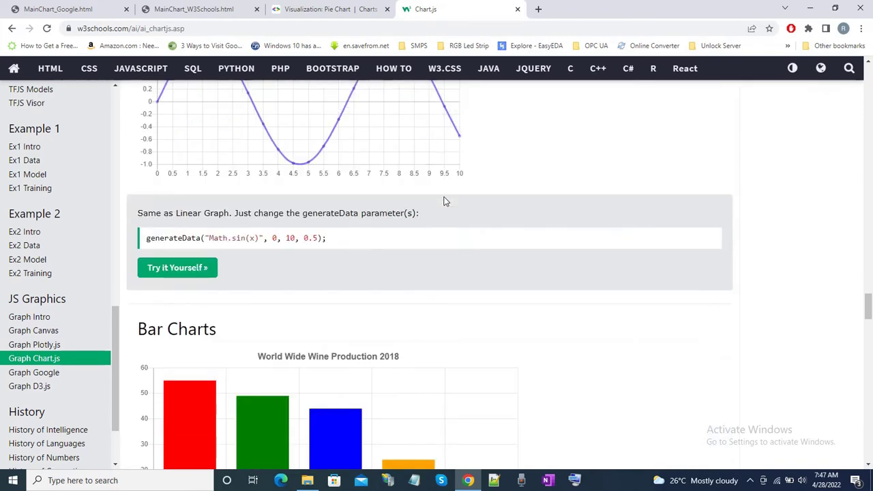
scroll(444, 201, down, 2)
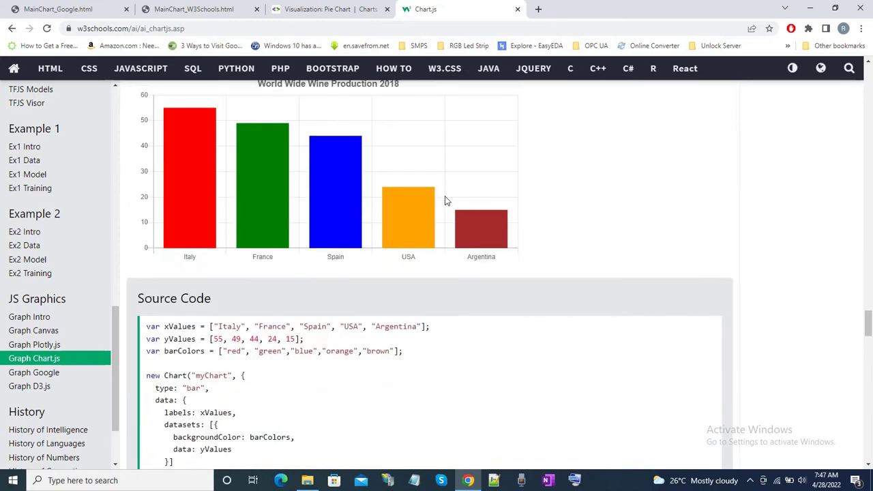
scroll(445, 201, down, 2)
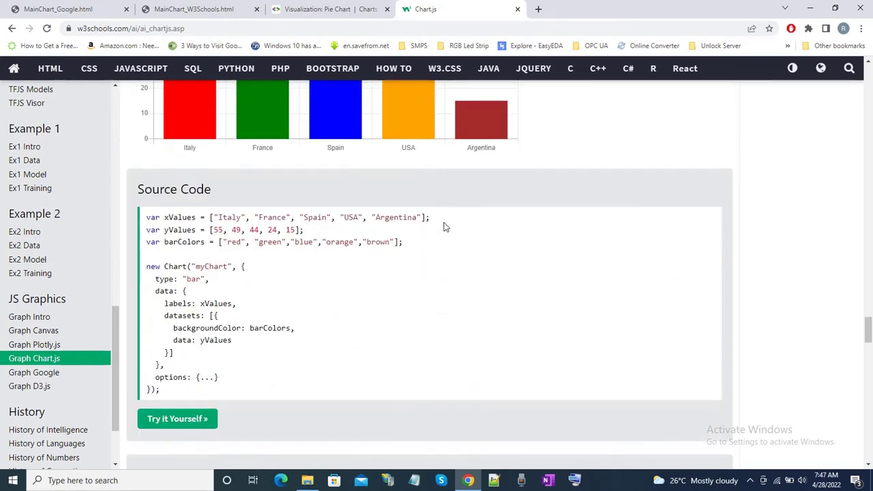
- Open the wine production bar chart in the Tryit editor, set France's value to 80 and USA's to 54, and rerun the code
click(198, 420)
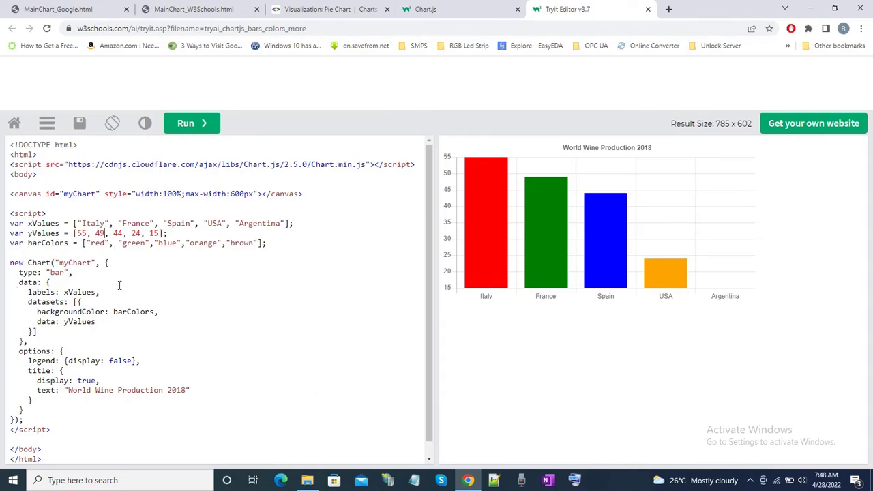
key(BackSpace)
key(BackSpace)
text(80)
click(187, 124)
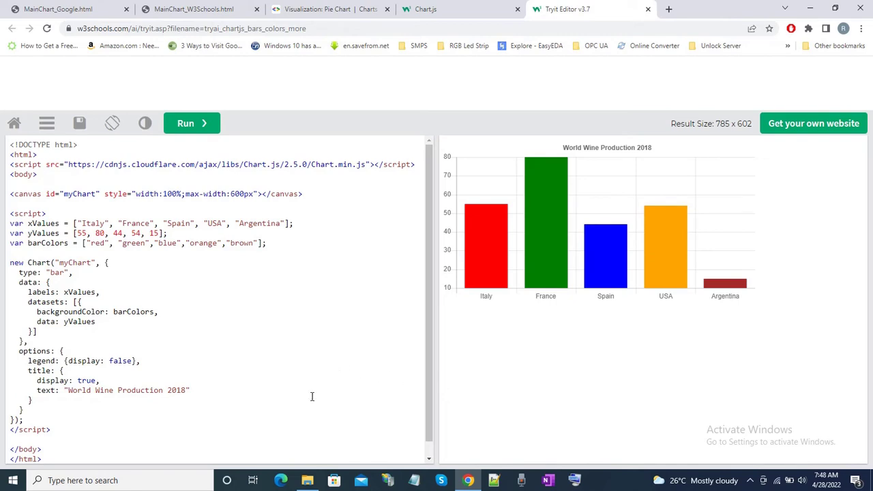
scroll(302, 330, down, 1)
scroll(302, 330, up, 1)
scroll(424, 327, down, 1)
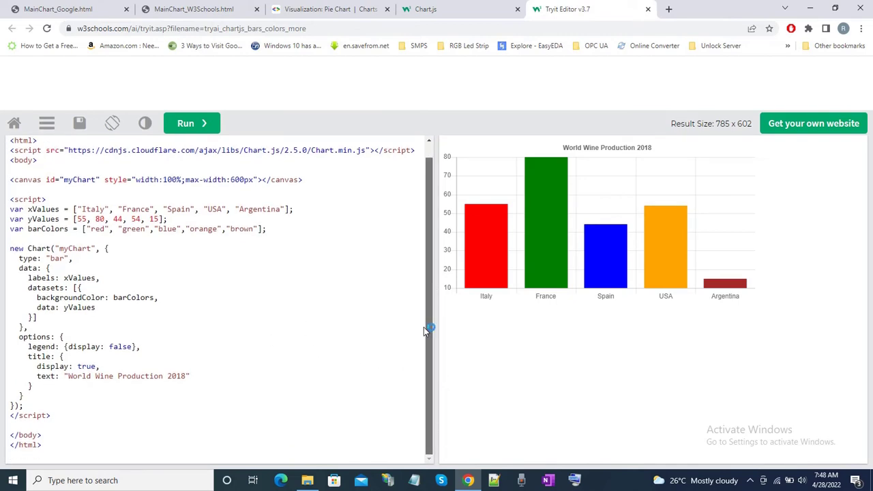
scroll(431, 241, up, 1)
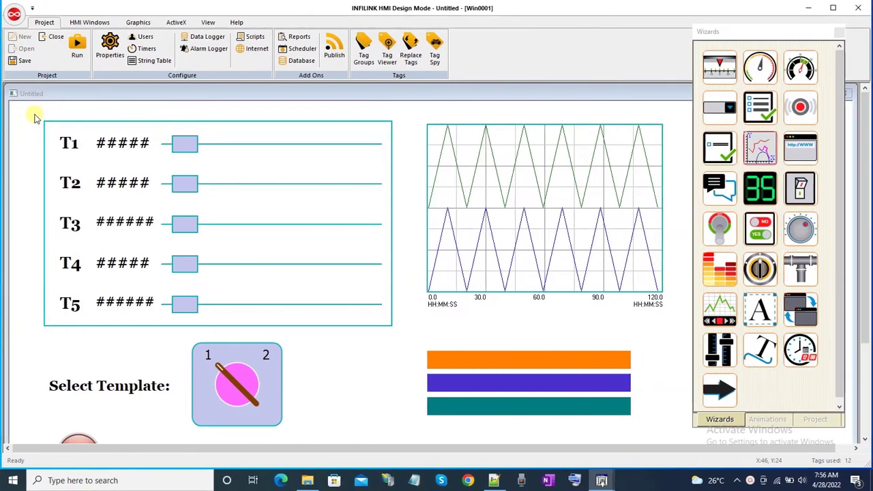
- Run the Infilink HMI project, dismiss the demo timer notice, and trigger a report with template 1 selected
scroll(21, 137, down, 2)
scroll(22, 136, up, 2)
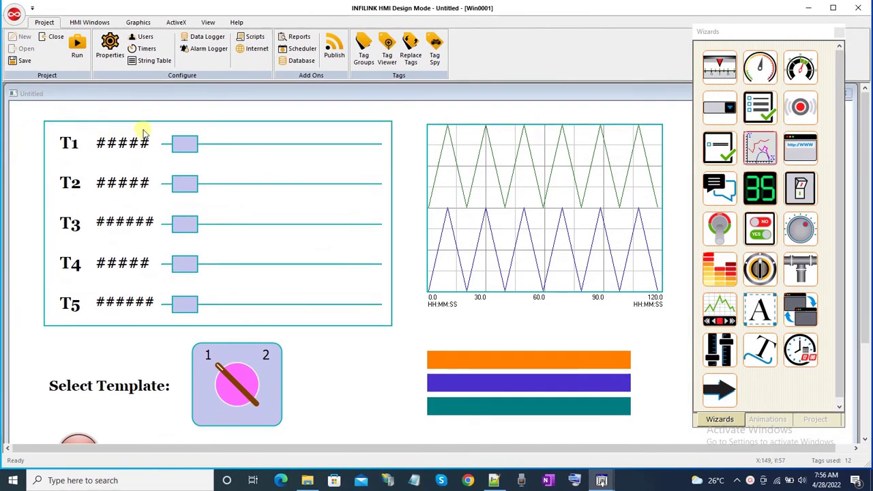
click(79, 52)
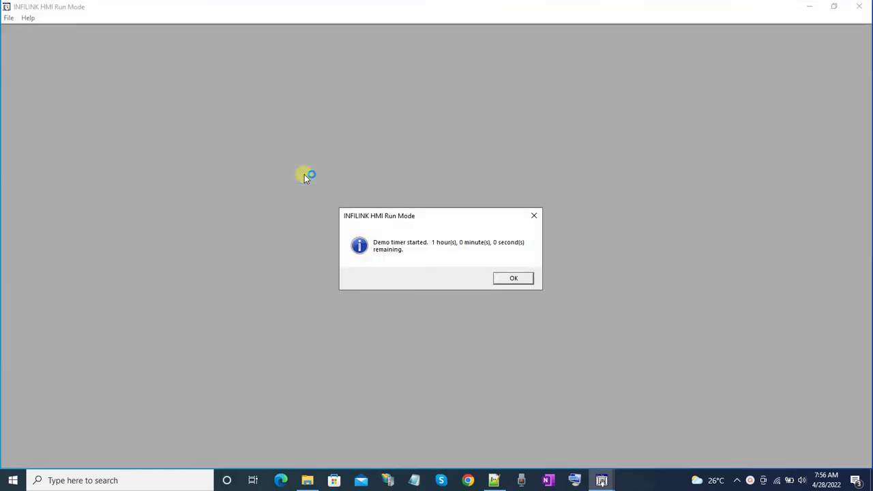
click(506, 280)
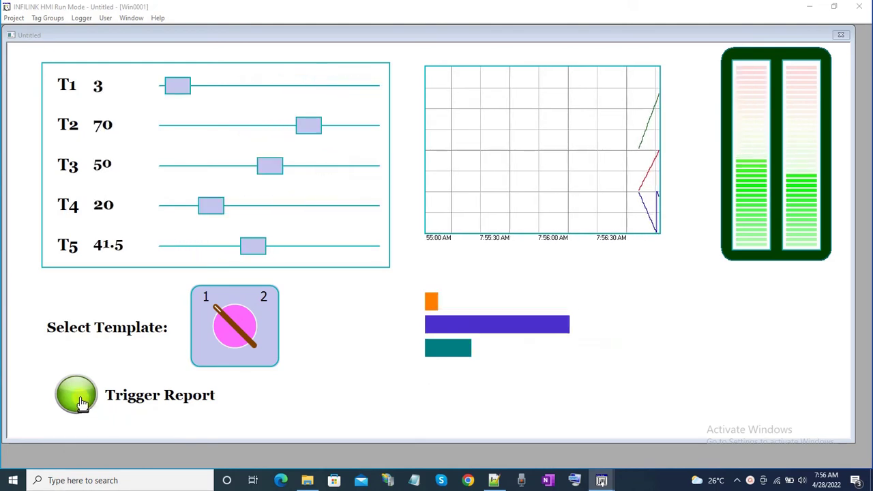
click(79, 402)
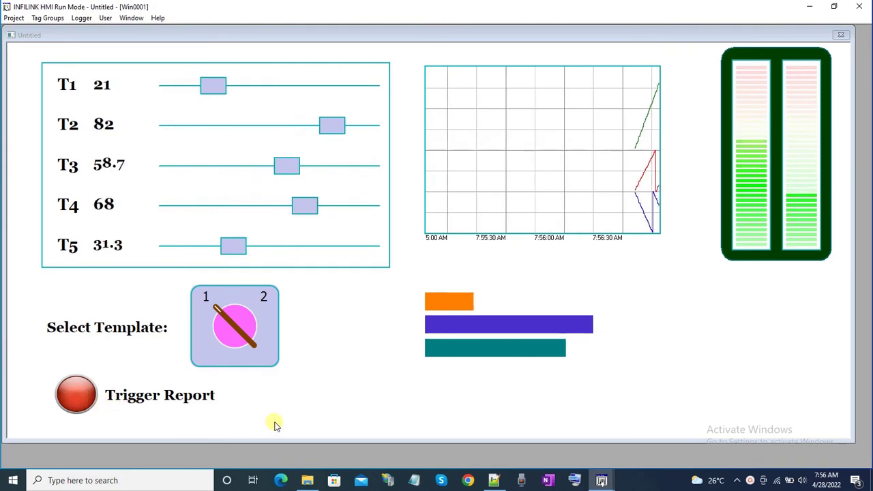
- Switch to File Explorer, go to the Reports folder in P4, and open Rpt 04_28_22 07_56_47.html in Google Chrome
click(306, 481)
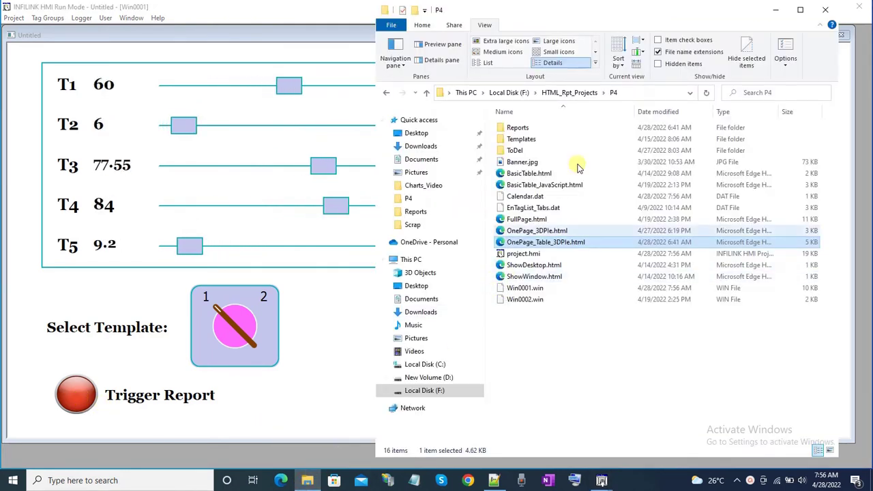
click(526, 129)
double_click(527, 131)
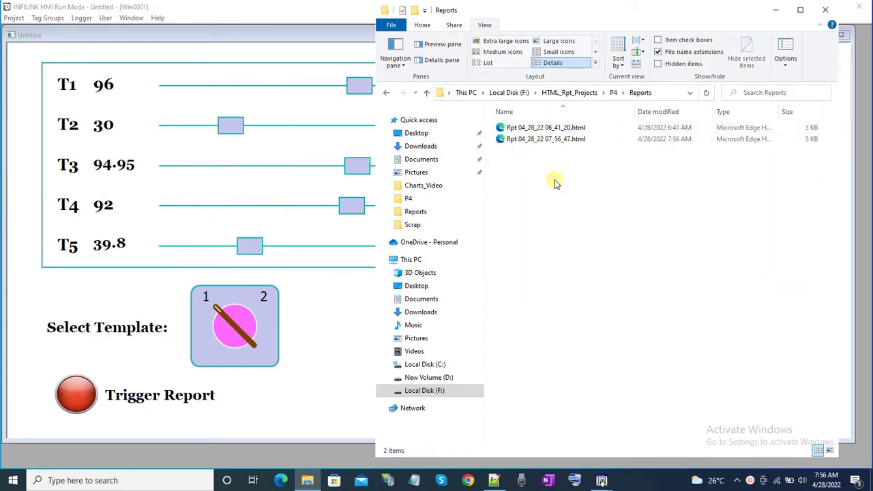
right_click(500, 141)
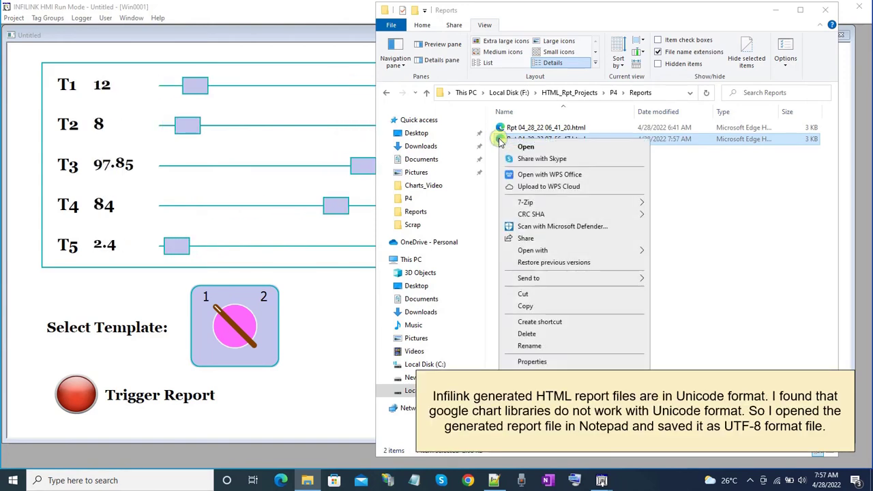
mouse_move(537, 252)
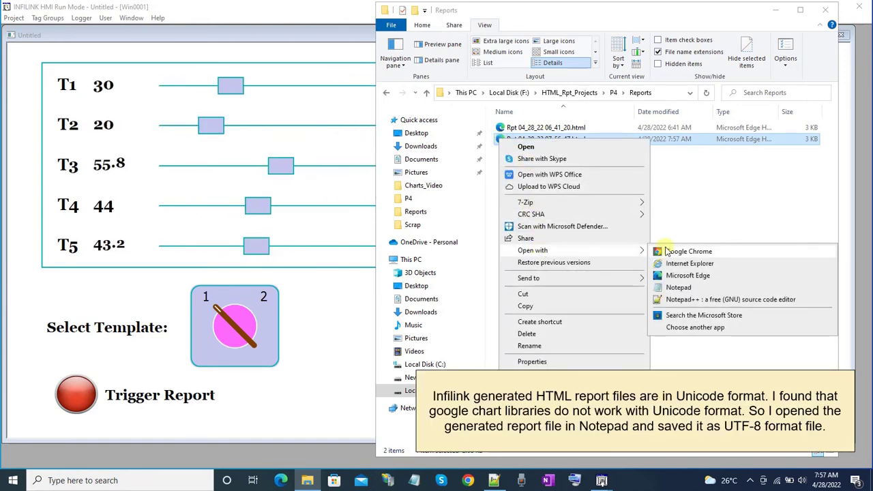
click(669, 251)
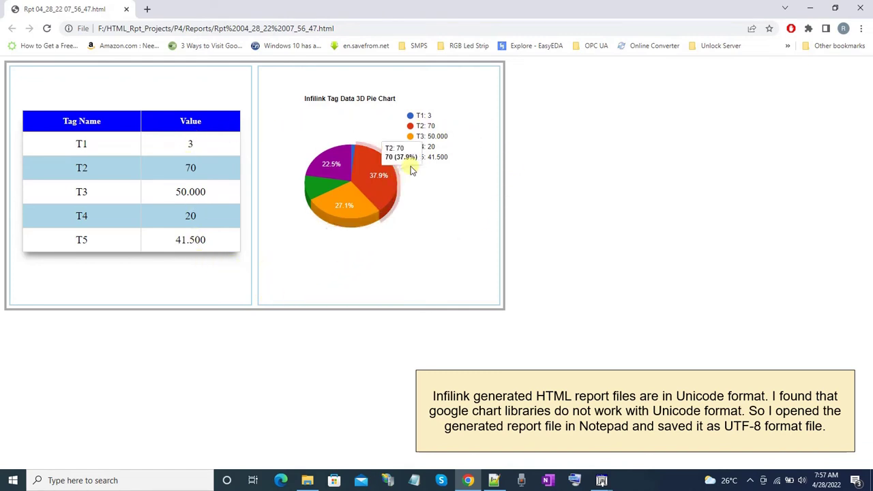
- Switch to Notepad++ and review the grid, chart and table style rules in the OnePage_Table_3DPie.html template
click(495, 481)
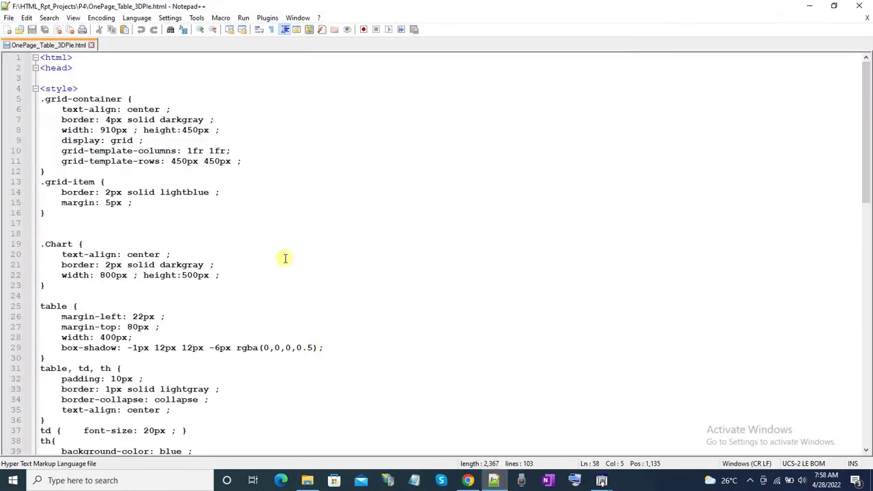
click(331, 252)
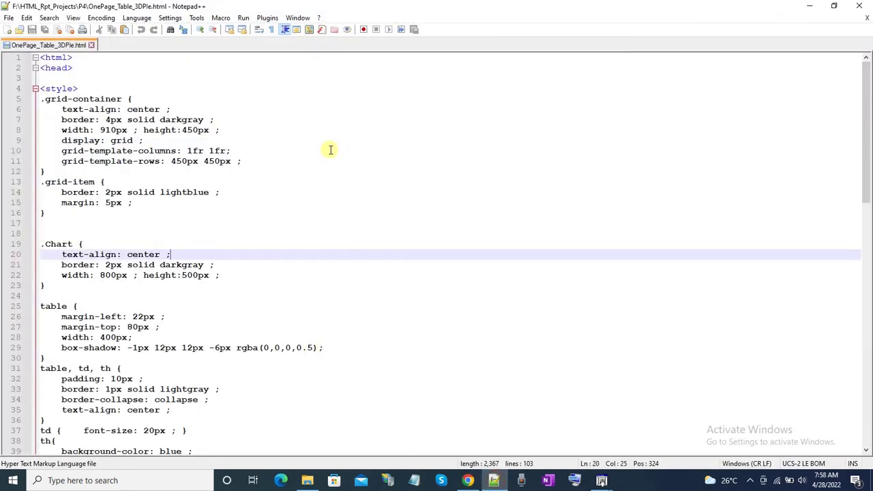
scroll(331, 149, down, 2)
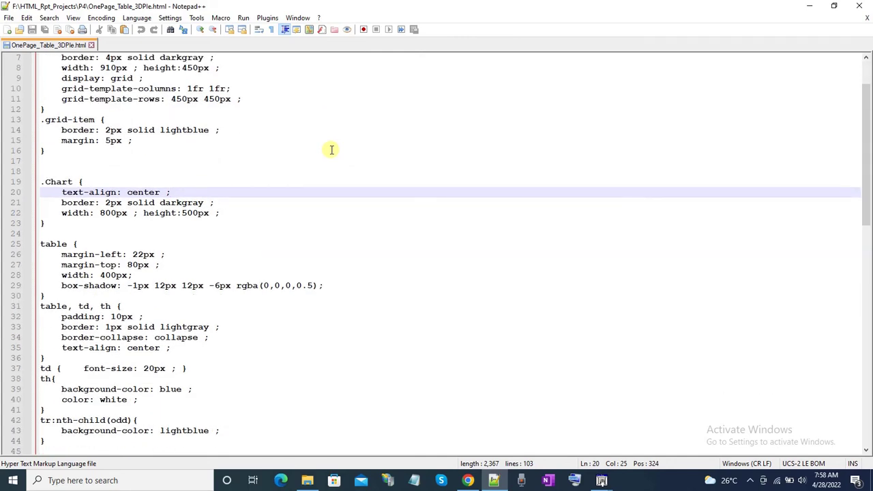
scroll(331, 150, down, 3)
scroll(330, 150, down, 6)
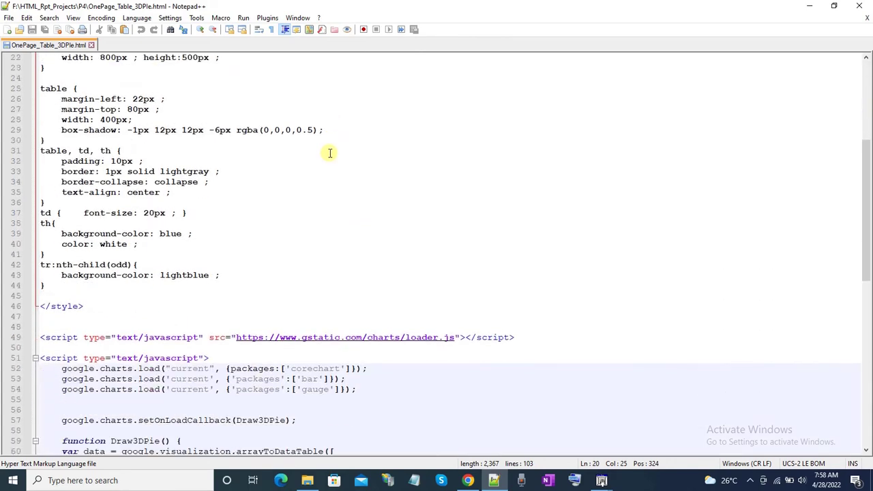
scroll(330, 152, down, 1)
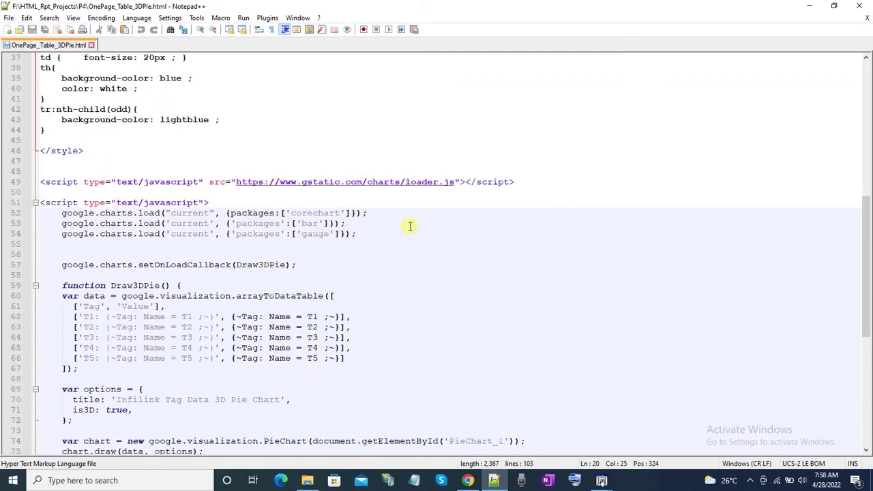
- Examine the template's Google Charts loading code, the Draw3DPie function with its tag placeholders, and the body's table and PieChart_1 markup
scroll(407, 226, down, 1)
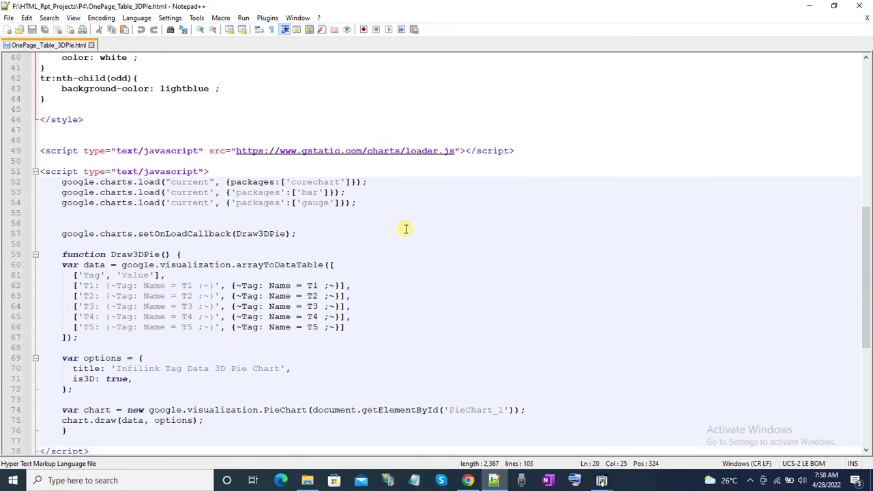
scroll(406, 229, down, 2)
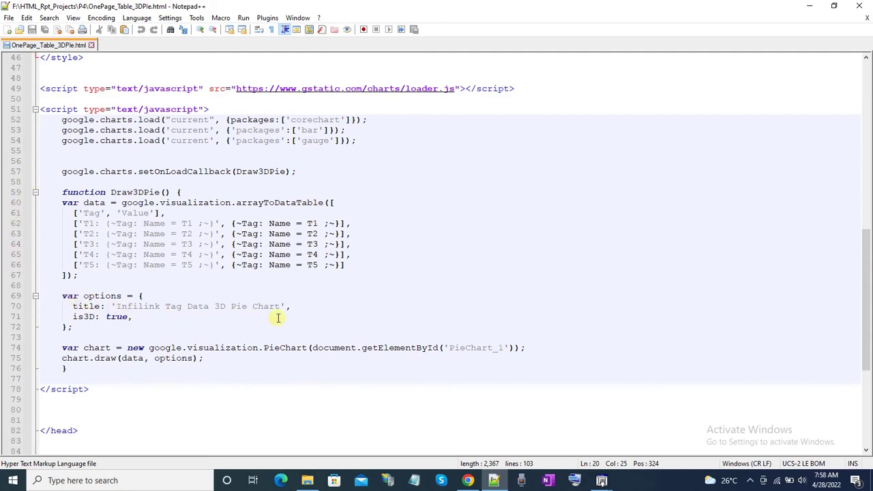
scroll(420, 262, down, 5)
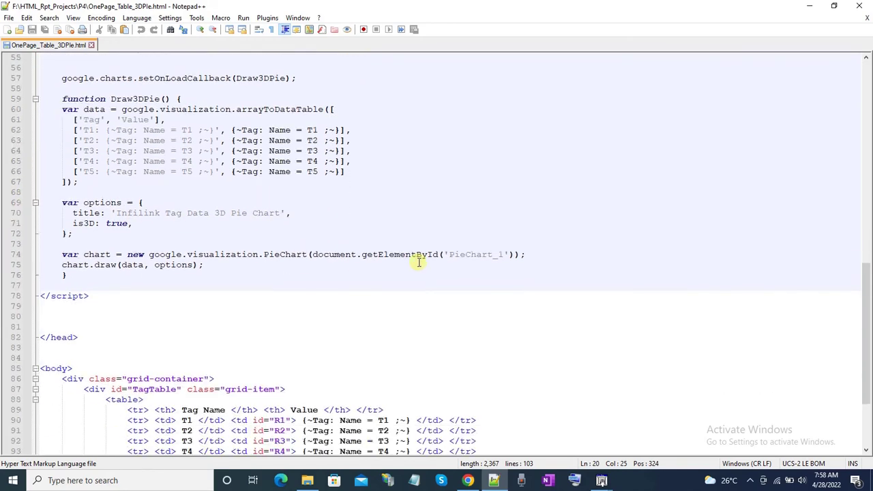
scroll(417, 261, down, 2)
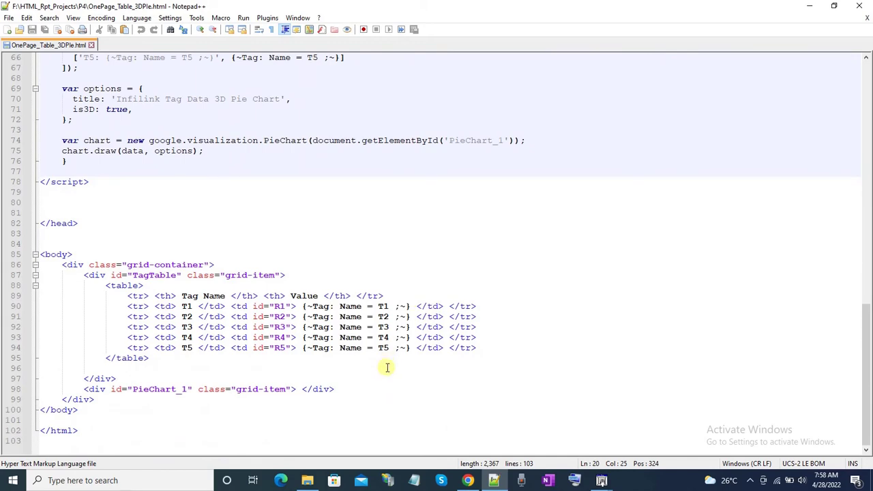
scroll(433, 301, up, 7)
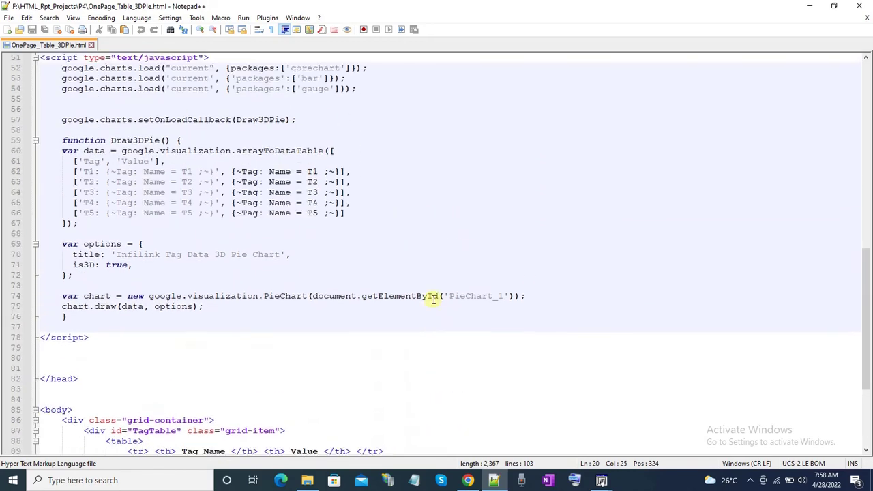
scroll(433, 299, up, 10)
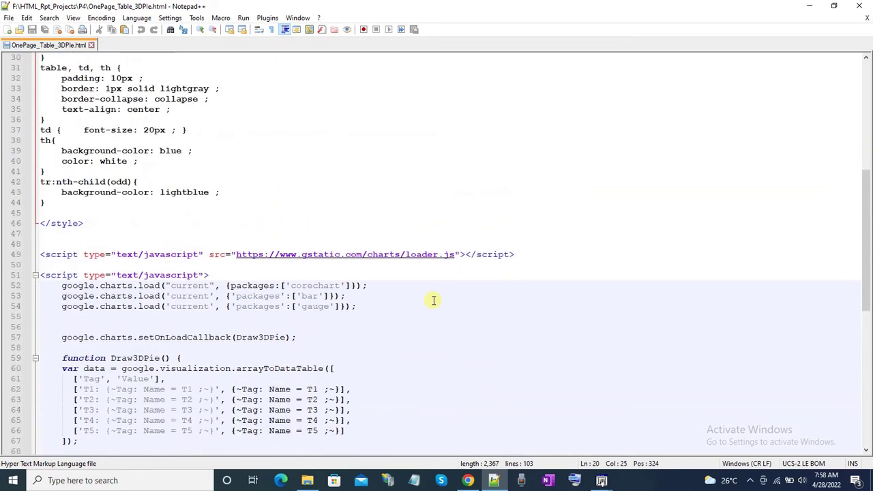
scroll(430, 287, up, 5)
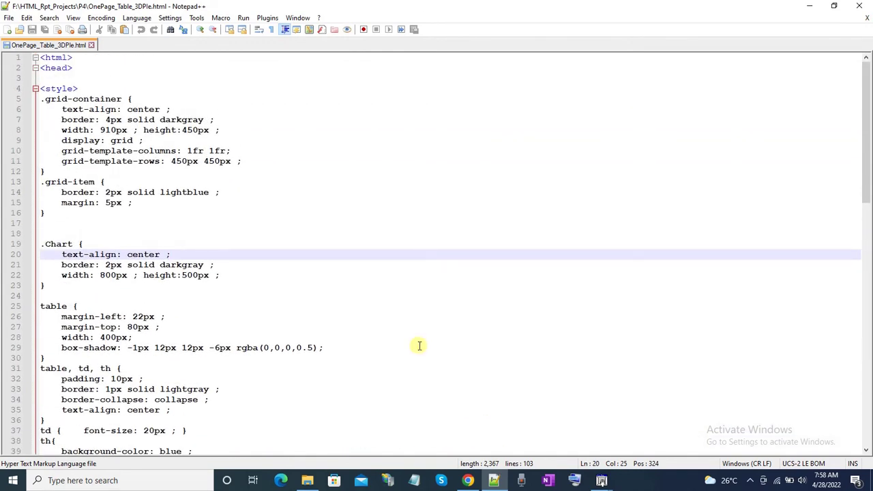
- Switch to INFILINK HMI and inspect the ShiftTags group's bearing temperature tags in the Advanced Tag View
mouse_move(601, 481)
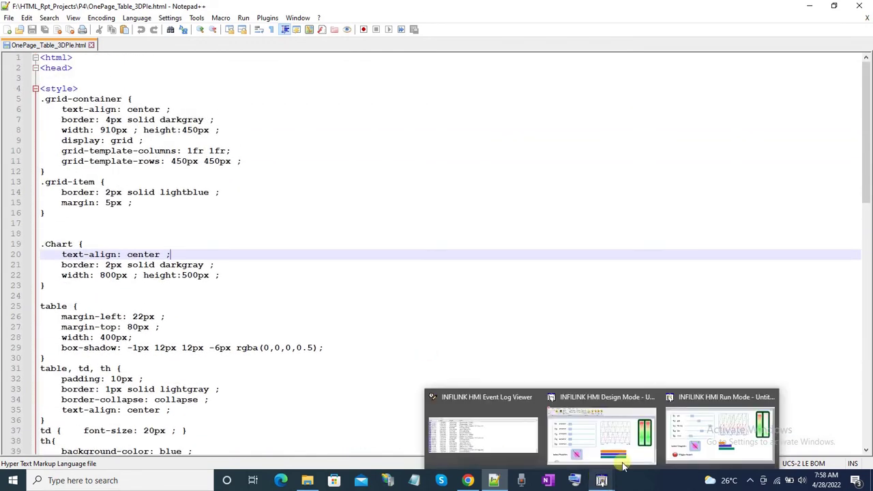
click(677, 429)
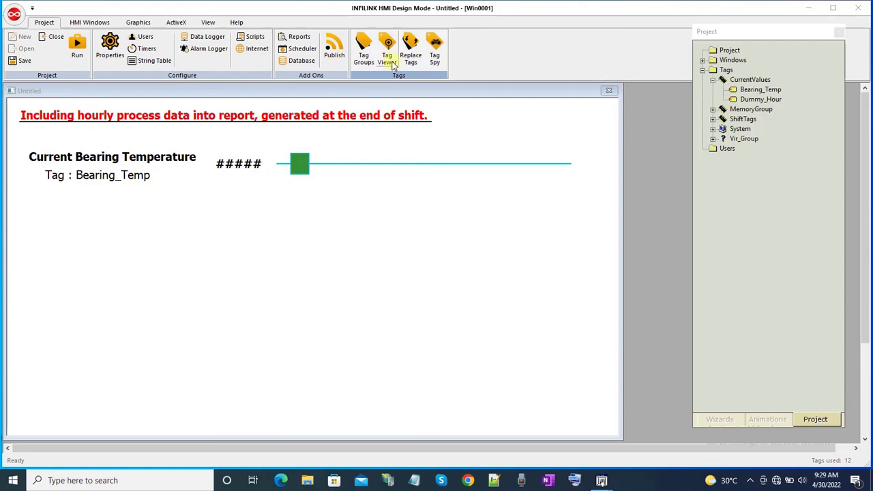
click(392, 60)
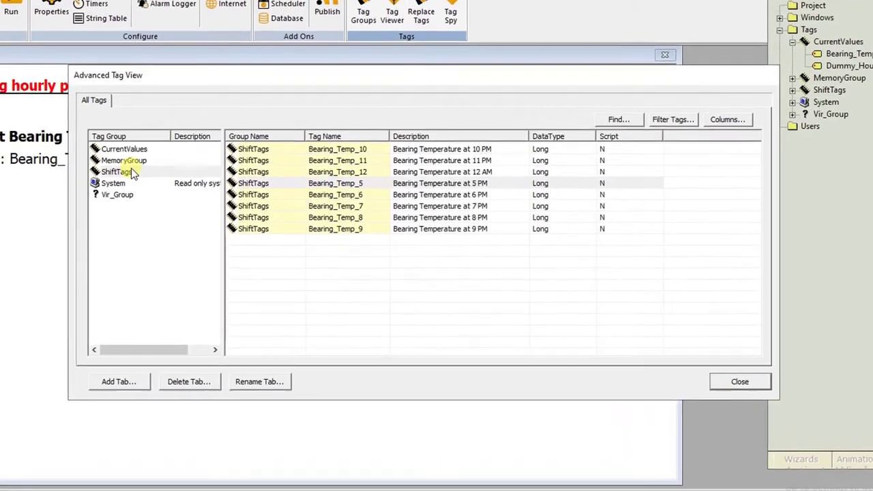
click(148, 182)
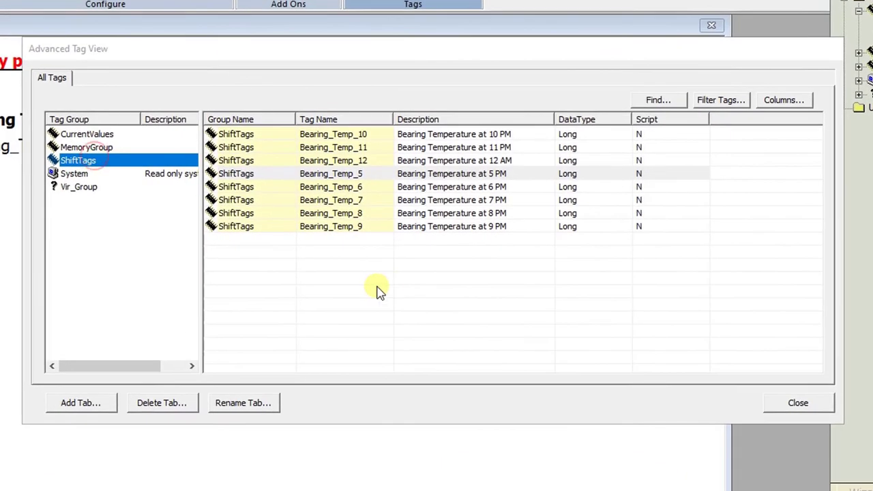
click(373, 277)
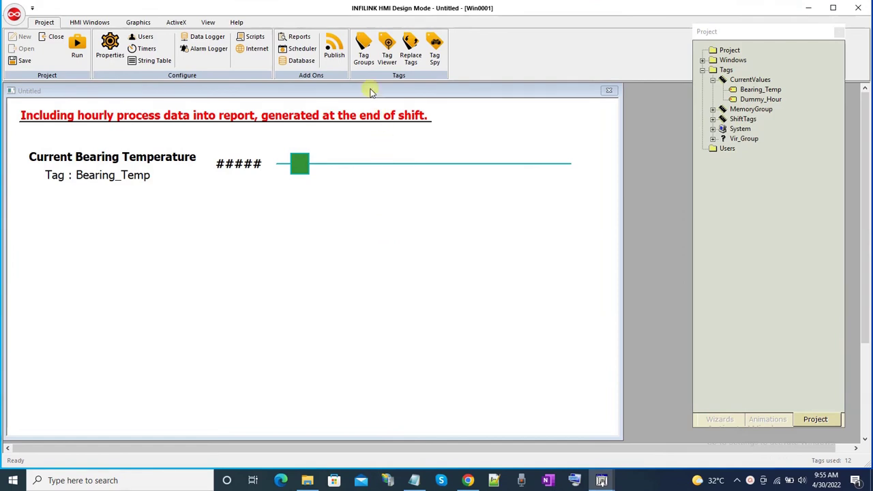
- Open the System group's _Hour tag properties and show its data-change script in the advanced script editor
click(363, 61)
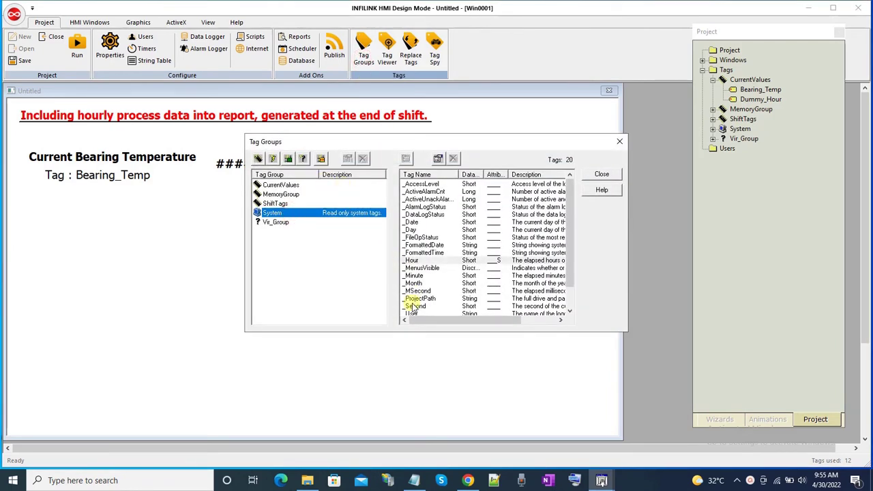
scroll(450, 276, down, 1)
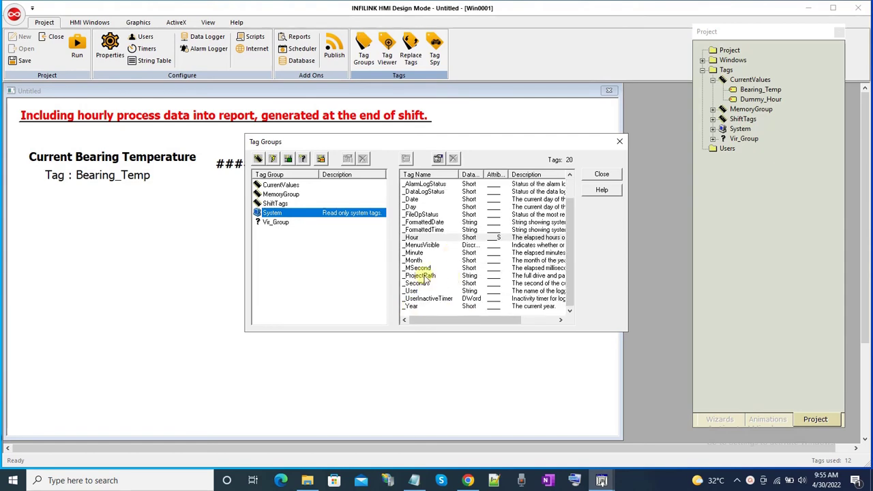
click(424, 238)
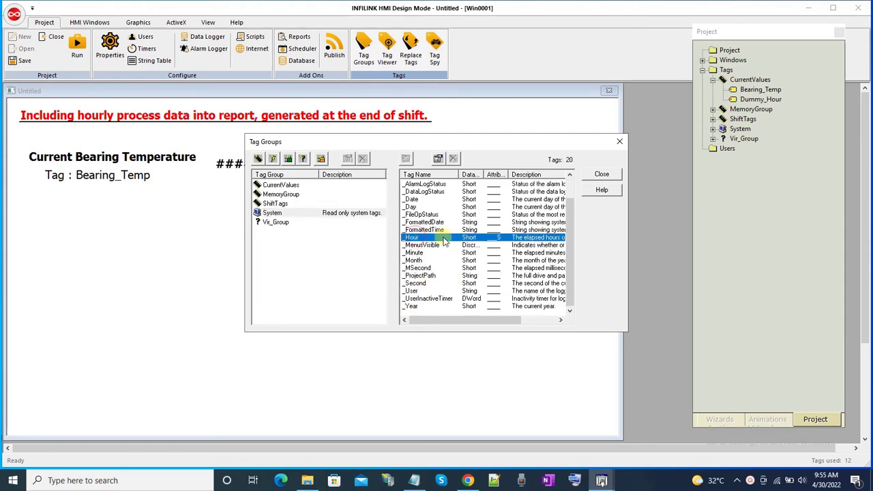
double_click(425, 238)
click(349, 140)
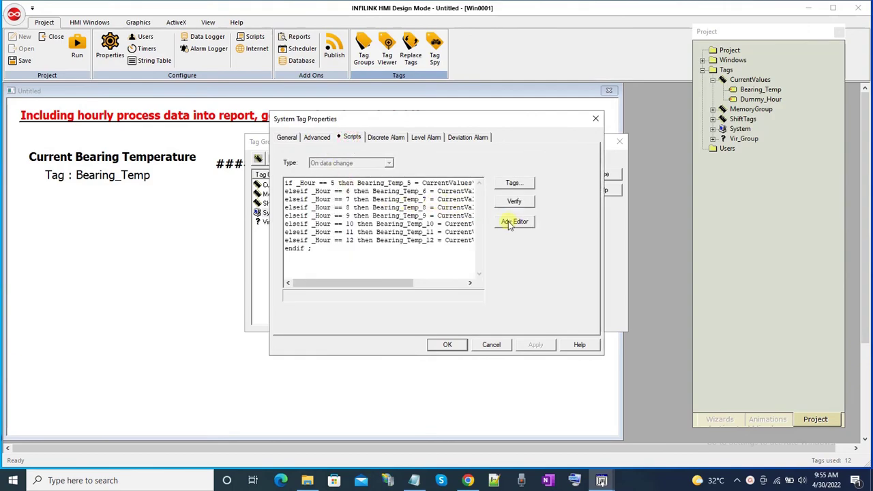
click(514, 222)
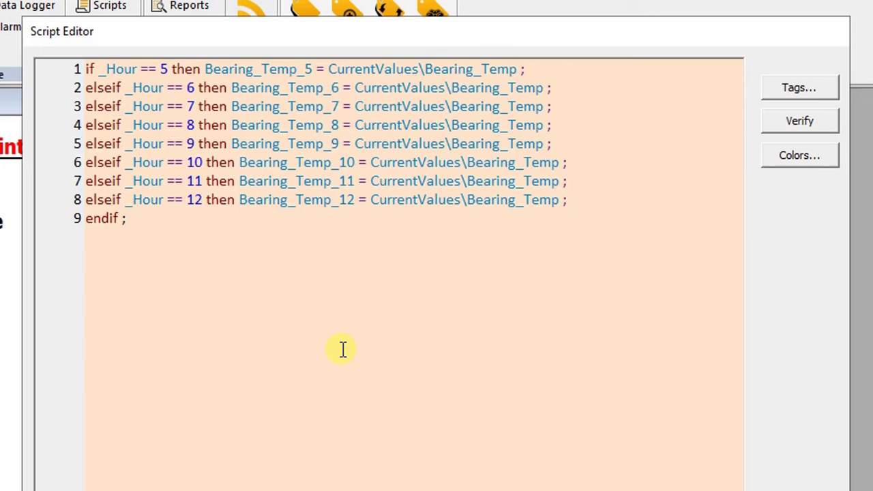
- Replace the _Hour script with Vir_Group\BTName.name = "Bearing_Temp_" + str(_Hour); and Vir_Group\BTName = CurrentValues\Bearing_Temp ; and close the script and tag dialogs
key(ctrl+a)
text(Vir_Group\BTName.name = "Bearing_Temp_" + str(_Hour); Vir_Group\BTName = CurrentValues\Bearing_Temp ;)
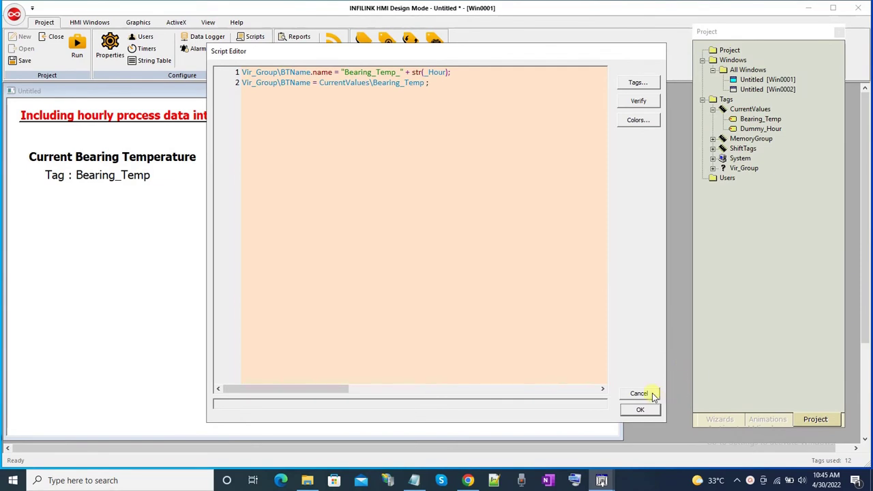
click(651, 395)
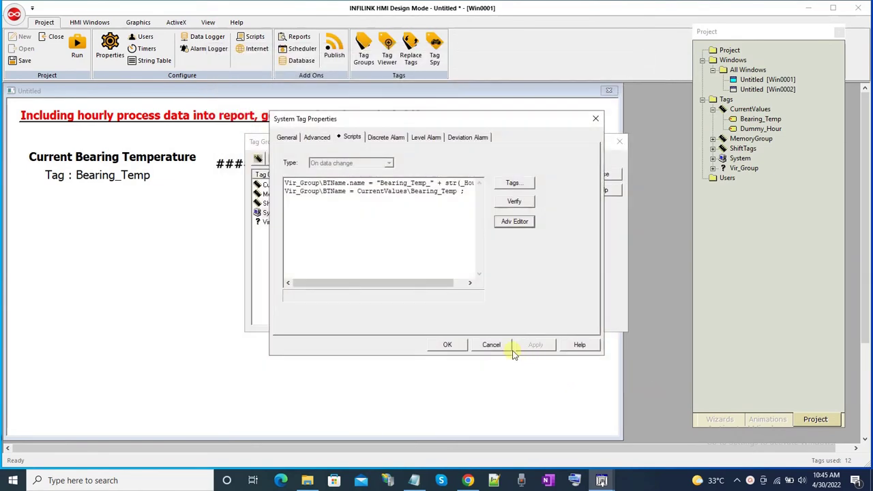
click(491, 345)
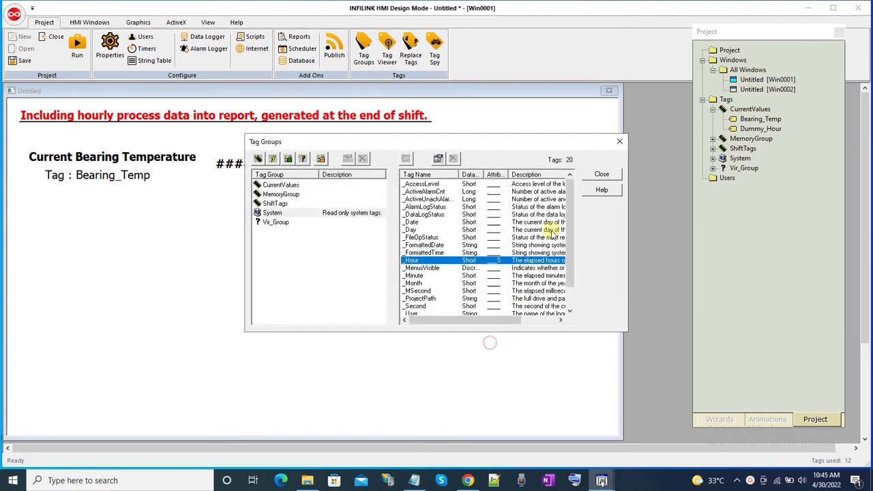
click(599, 176)
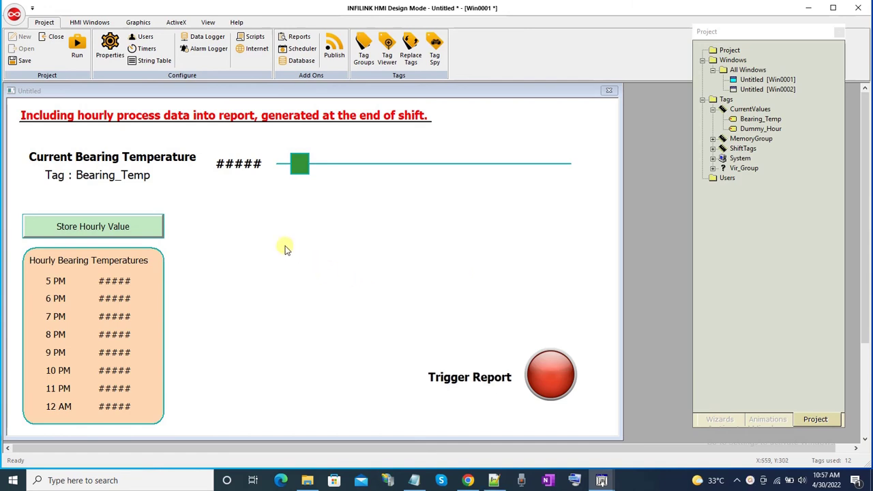
- Save the hourly bearing temperature project, run it, and dismiss the demo timer notice
click(25, 61)
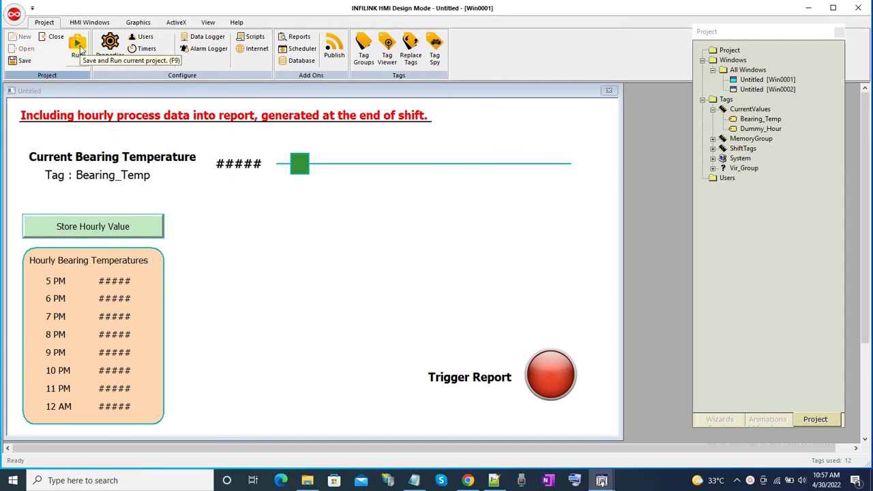
click(78, 48)
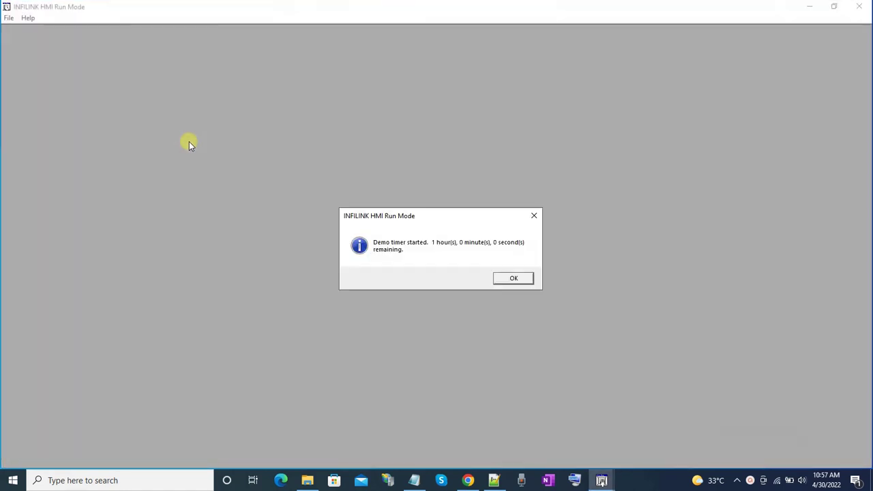
click(518, 280)
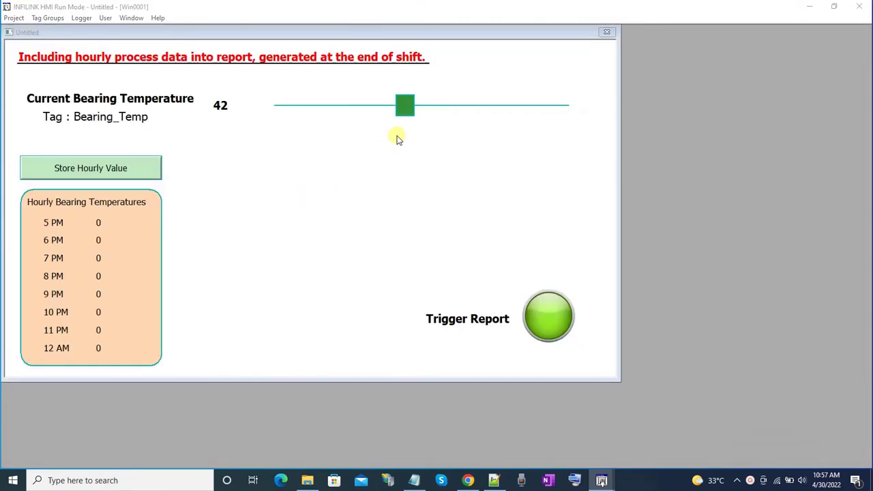
- Simulate bearing temperatures of 46, 52, 36 and 26 and store them as the 5 PM to 8 PM hourly values
drag(403, 113, 429, 119)
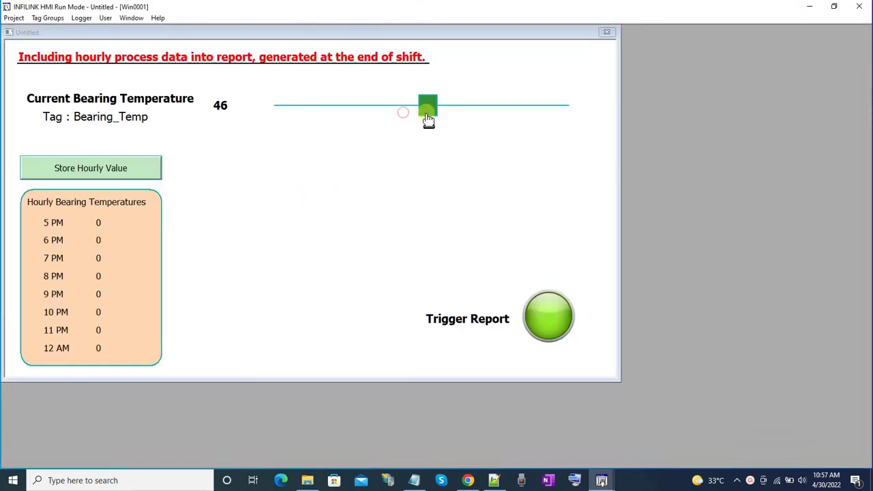
click(140, 169)
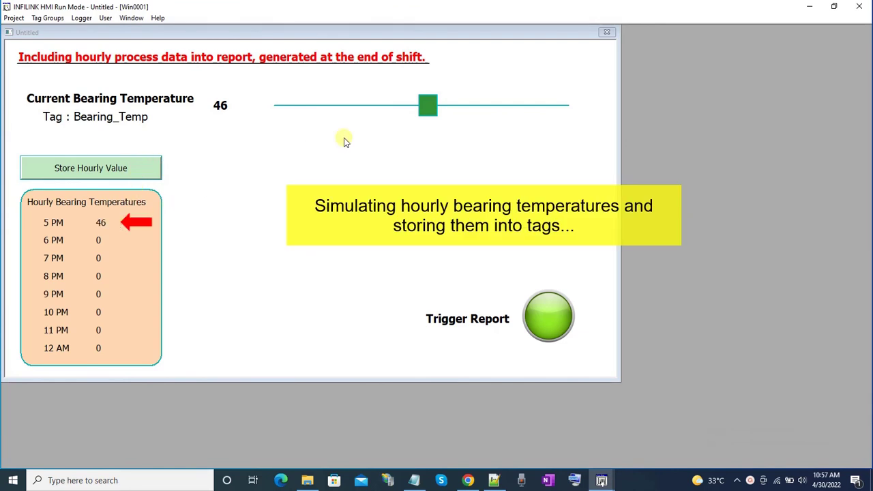
drag(424, 118, 464, 116)
click(140, 168)
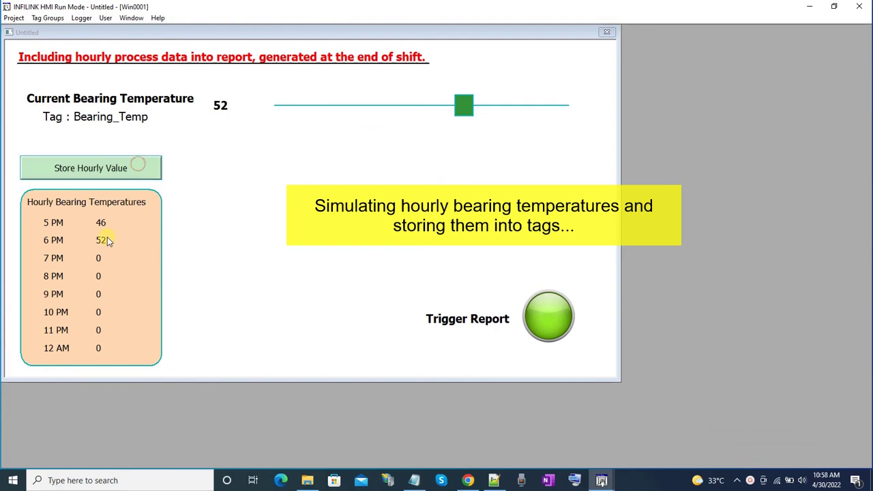
drag(462, 121, 375, 121)
click(147, 174)
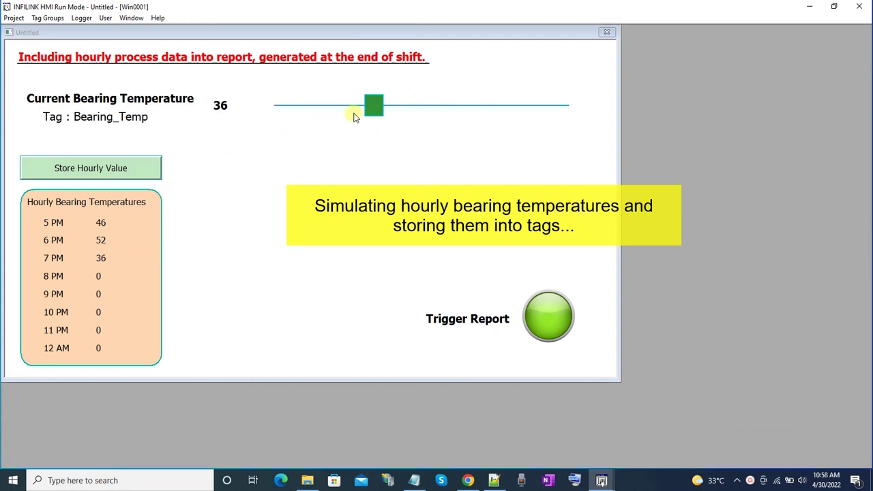
drag(372, 110, 320, 113)
click(146, 168)
- Simulate bearing temperatures of 62, 52, 30 and 22 and store them as the 9 PM to 12 AM hourly values
drag(319, 111, 521, 108)
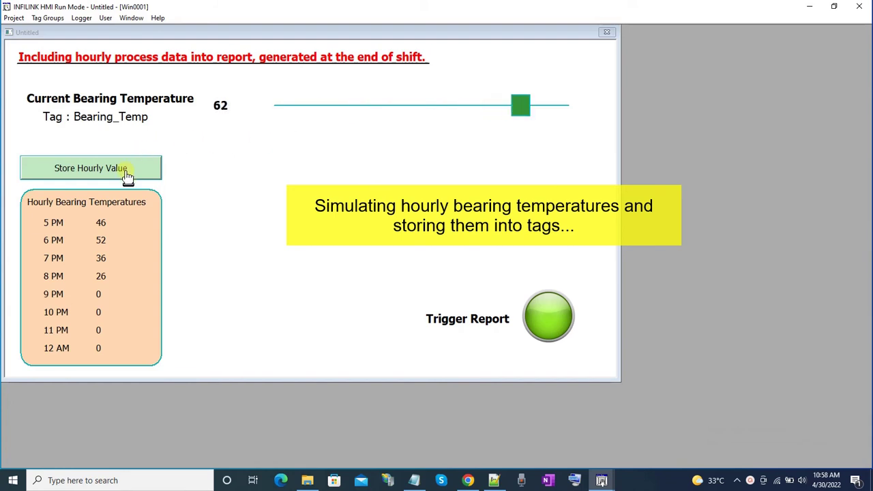
click(127, 171)
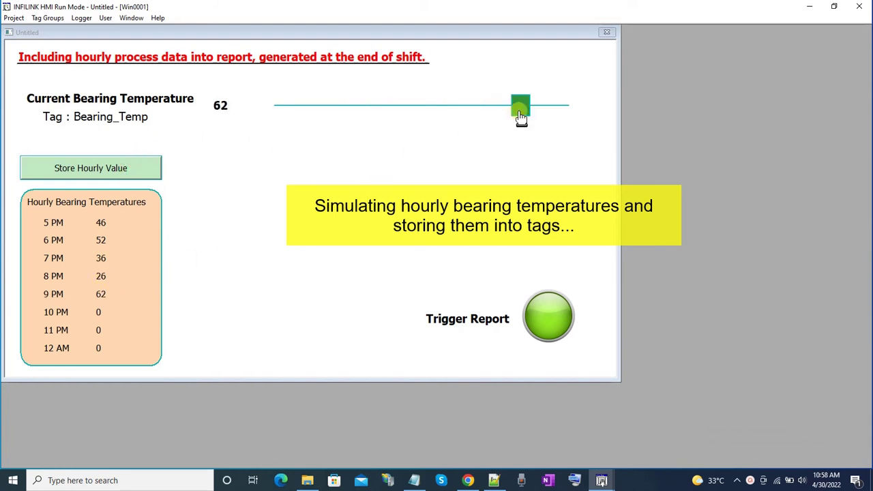
drag(520, 106, 465, 107)
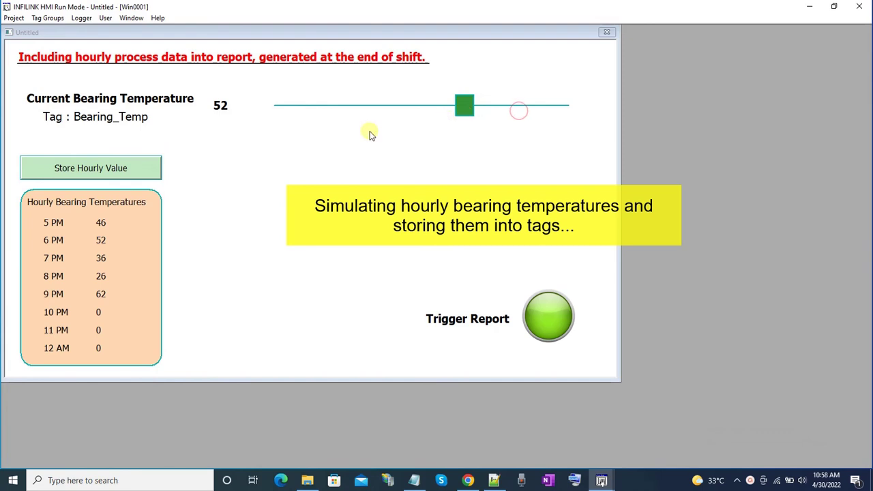
click(143, 169)
drag(469, 118, 300, 125)
click(130, 176)
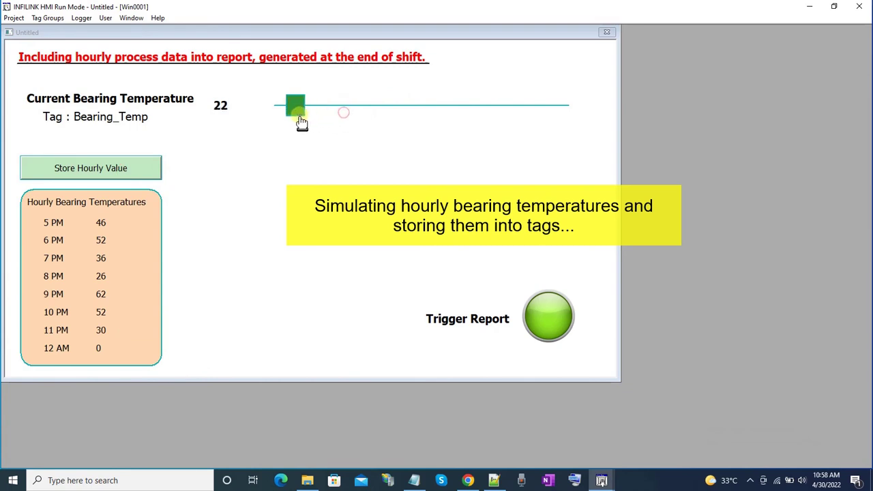
click(149, 171)
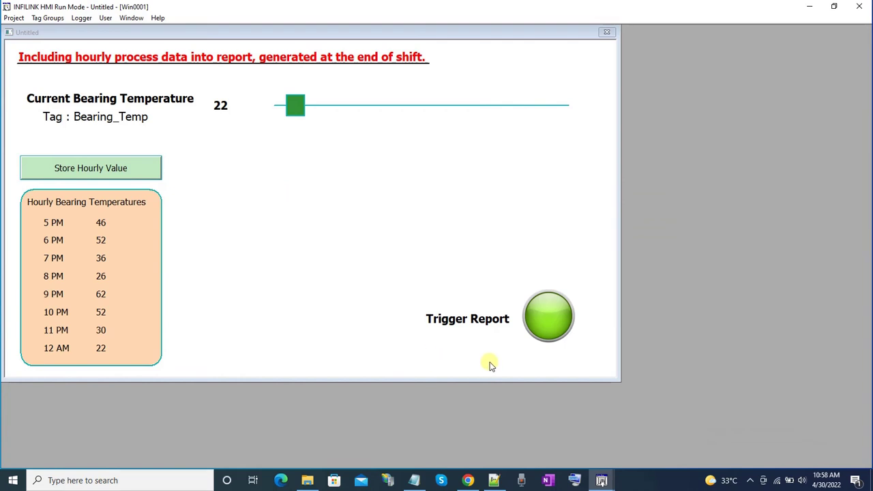
- Trigger the shift report and open Shift 04_30_22 10_58_29.html from the P5_Array Reports folder, with the report window unobstructed
click(558, 330)
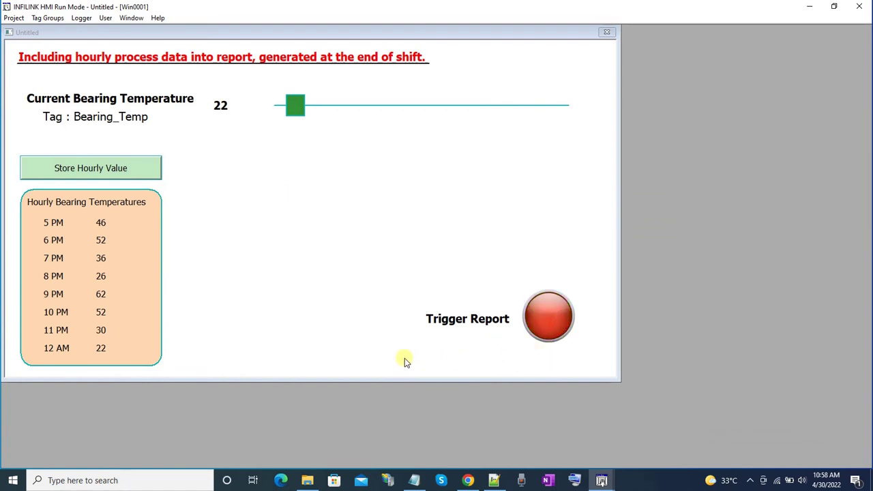
click(307, 480)
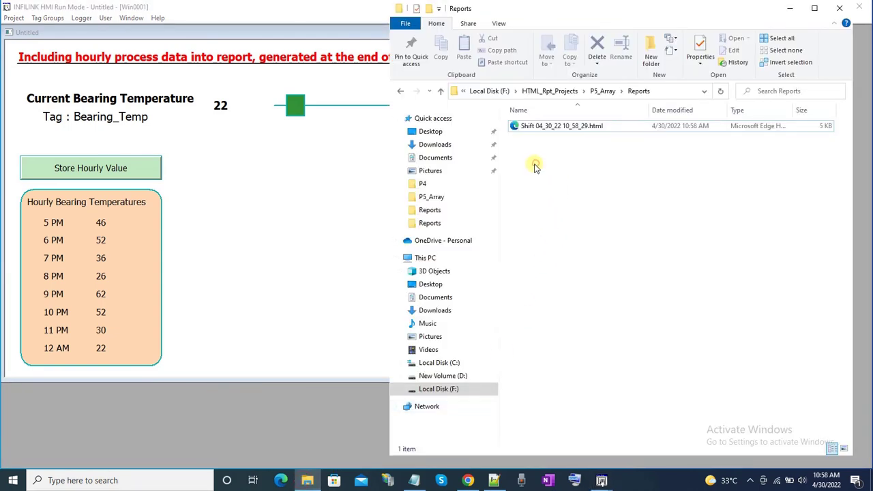
click(602, 127)
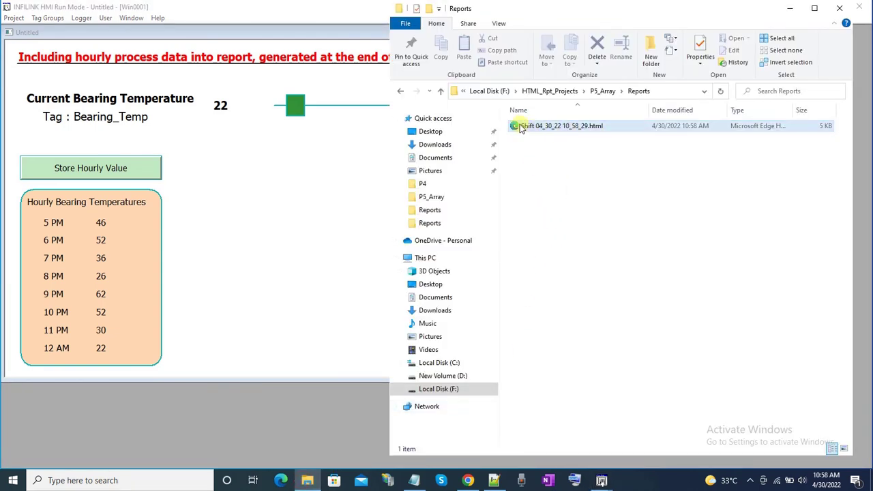
double_click(520, 128)
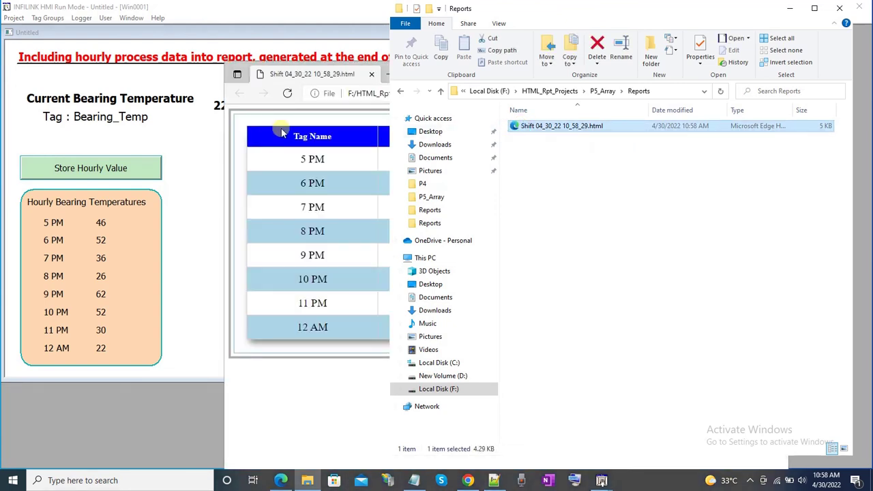
click(790, 8)
drag(425, 72, 401, 79)
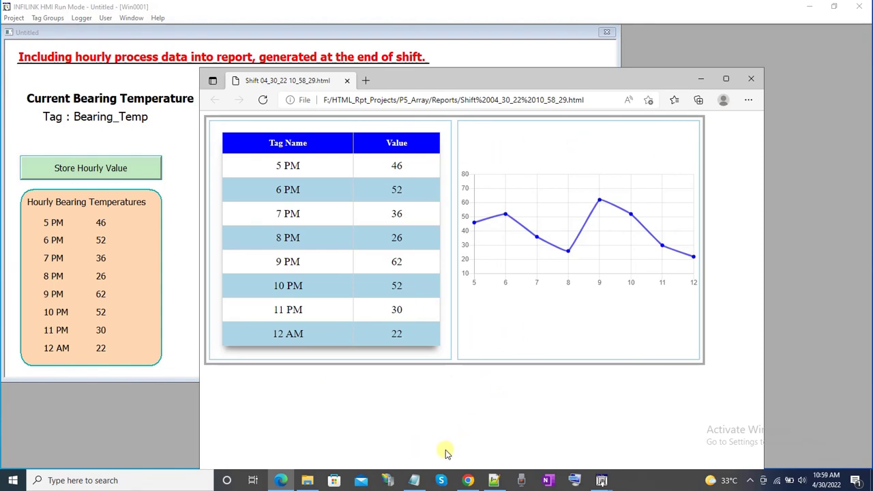
- Switch to Notepad++ and examine the styles, tag table and line chart script in OnePage_Bearing_Temps.html, then return to the generated report
click(494, 481)
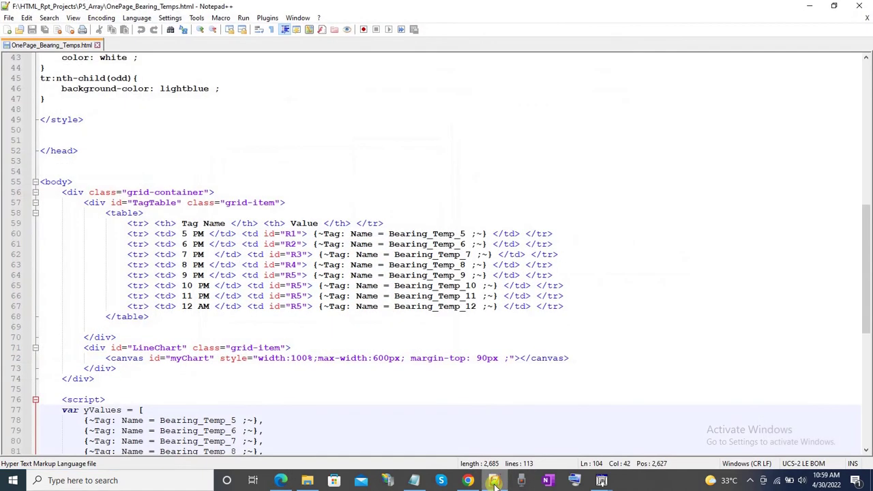
click(423, 172)
scroll(392, 186, up, 2)
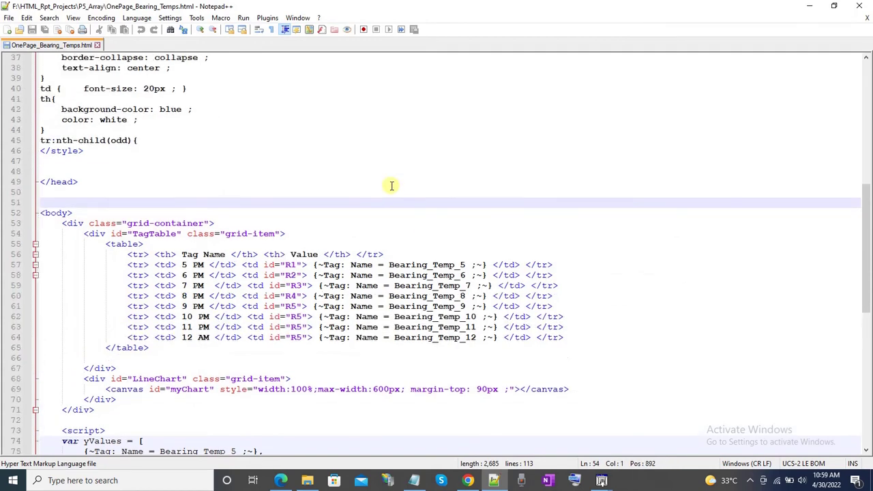
scroll(392, 186, up, 12)
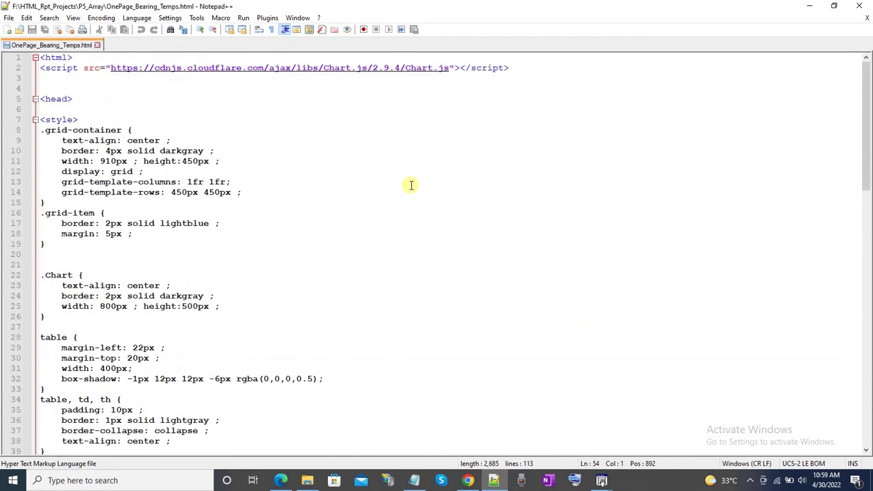
scroll(410, 184, down, 6)
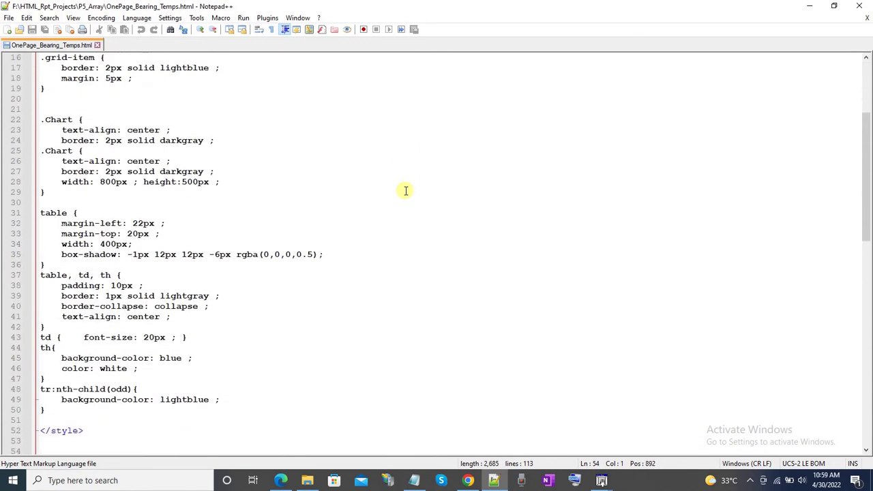
scroll(405, 191, down, 6)
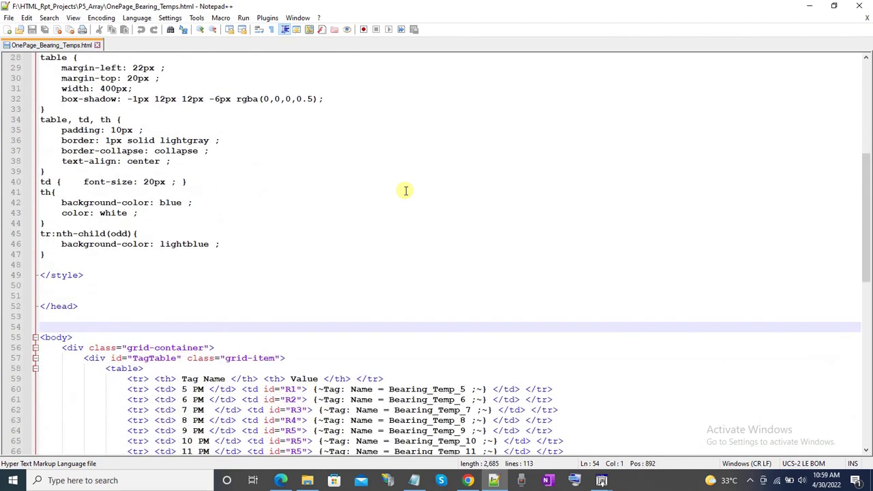
scroll(403, 195, down, 7)
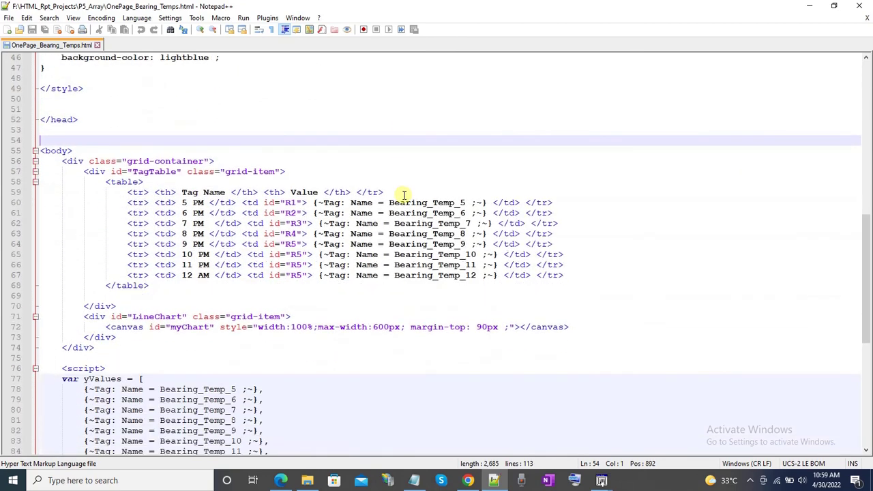
scroll(404, 196, down, 3)
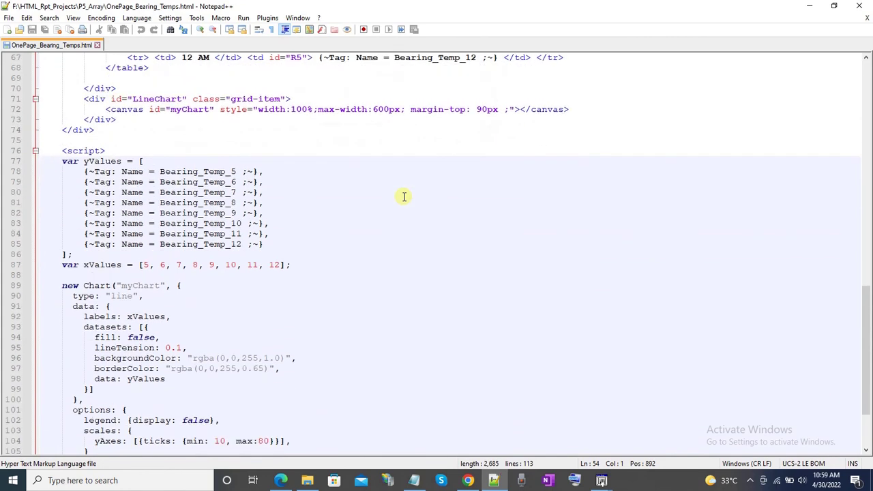
scroll(404, 198, down, 3)
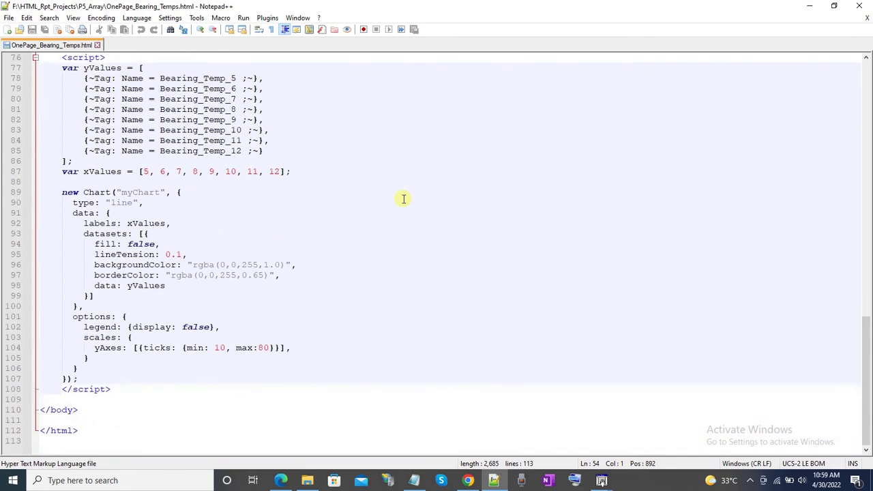
click(870, 106)
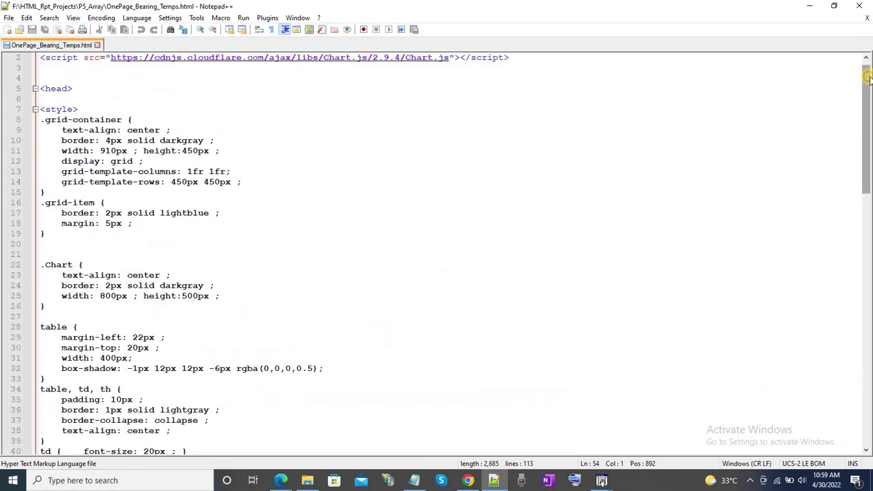
scroll(675, 161, up, 1)
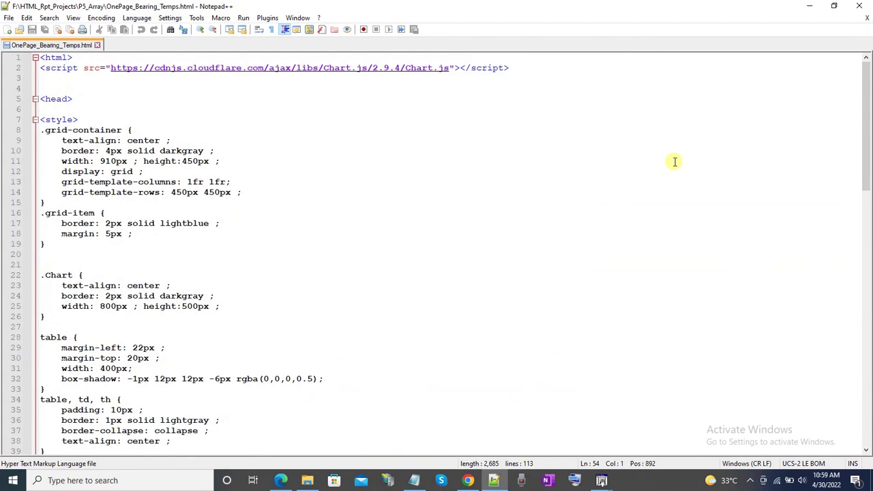
click(636, 254)
click(817, 12)
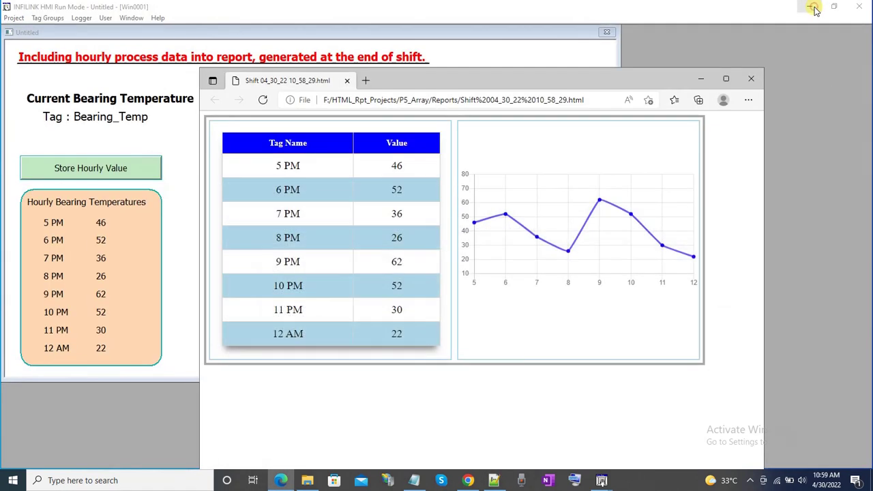